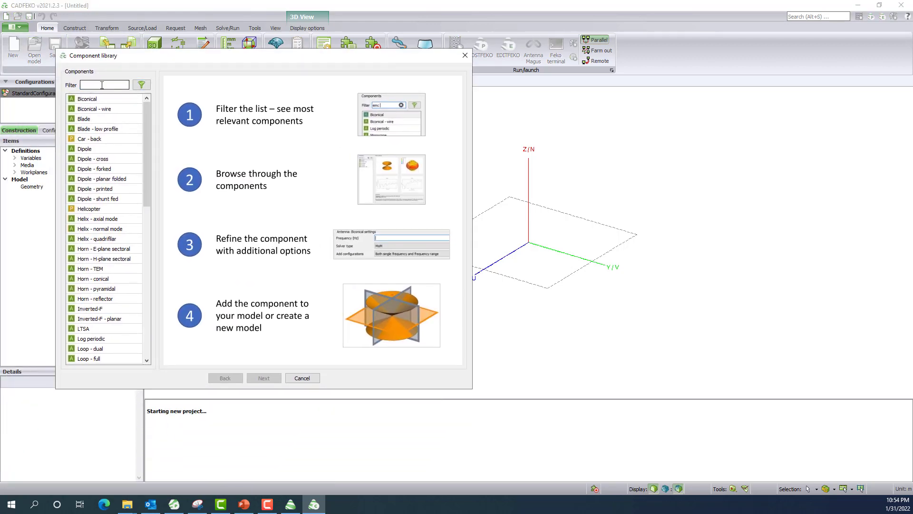
# - Find the Quadcopter platform in the component library by filtering for Drone and add it to the model with the default alignment
pyautogui.write('Drone')
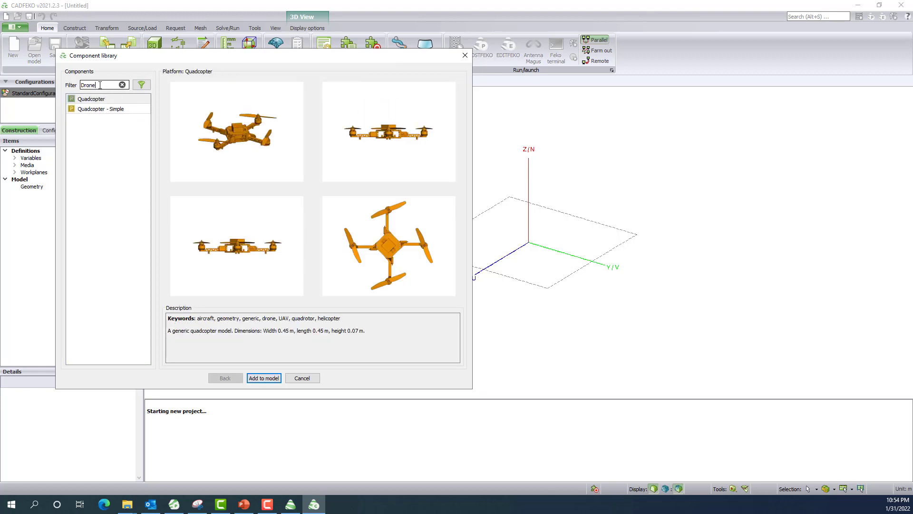
pyautogui.click(266, 378)
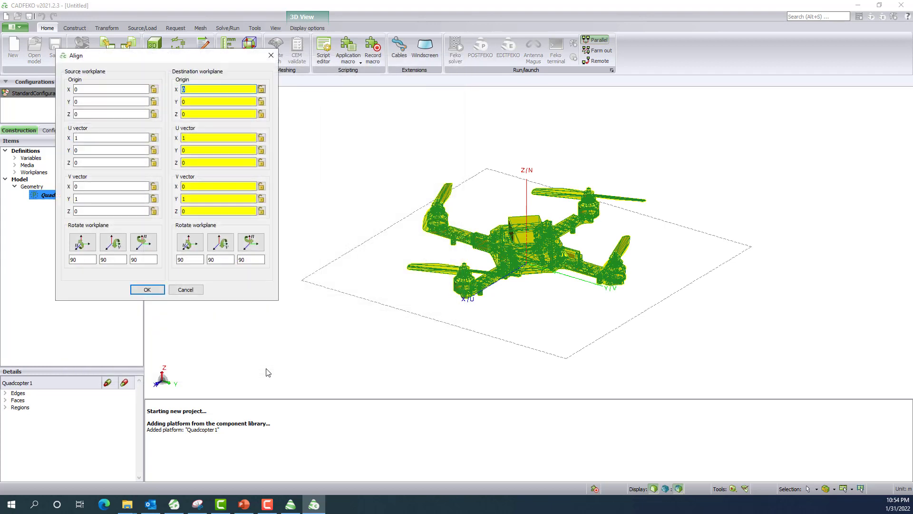
pyautogui.click(147, 288)
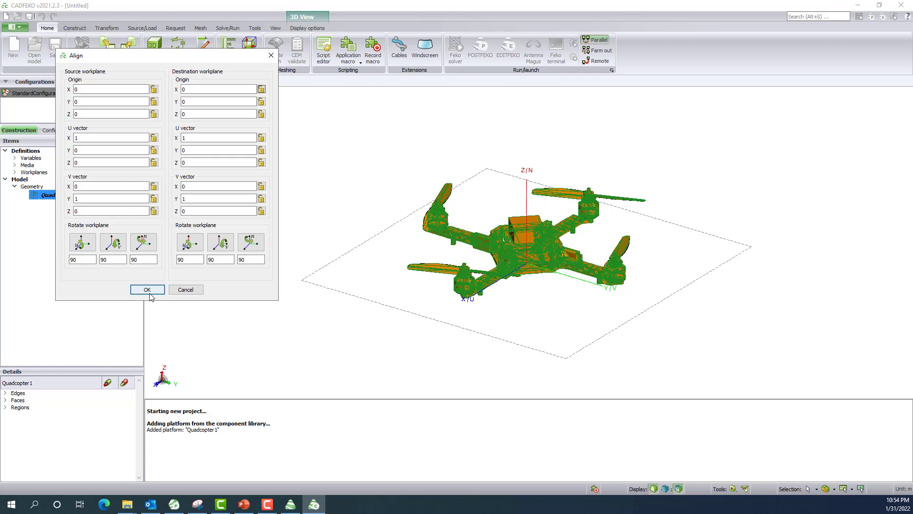
pyautogui.click(147, 289)
# - Filter the component library for monopole and choose the Monopole - capacitive hat antenna
pyautogui.moveTo(487, 312); pyautogui.dragTo(532, 280)
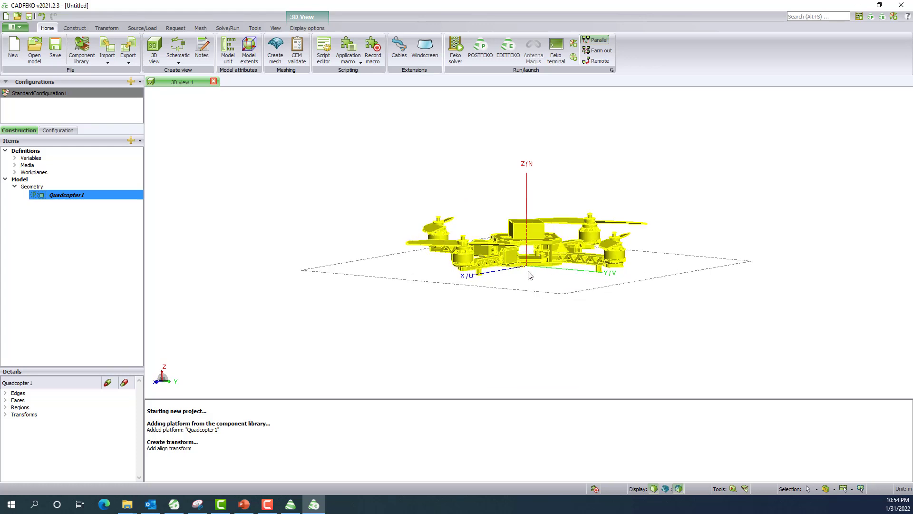
pyautogui.click(84, 66)
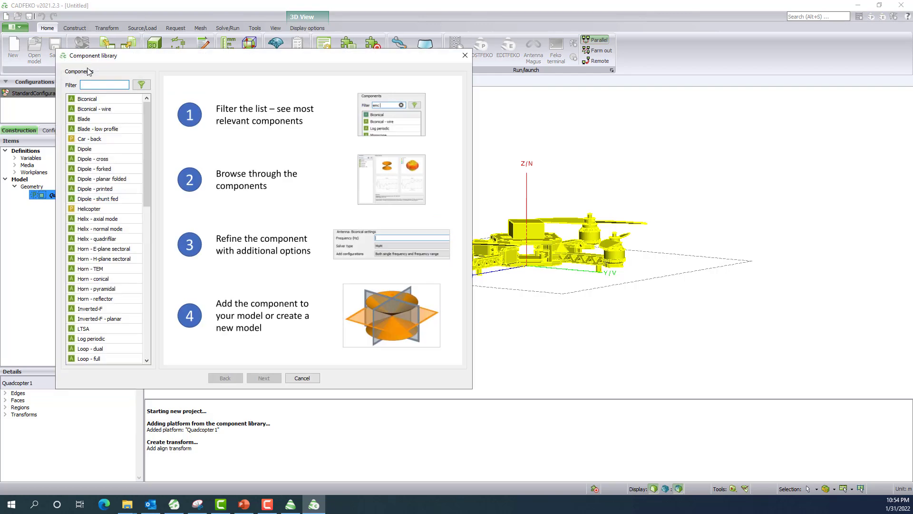
pyautogui.write('monopl')
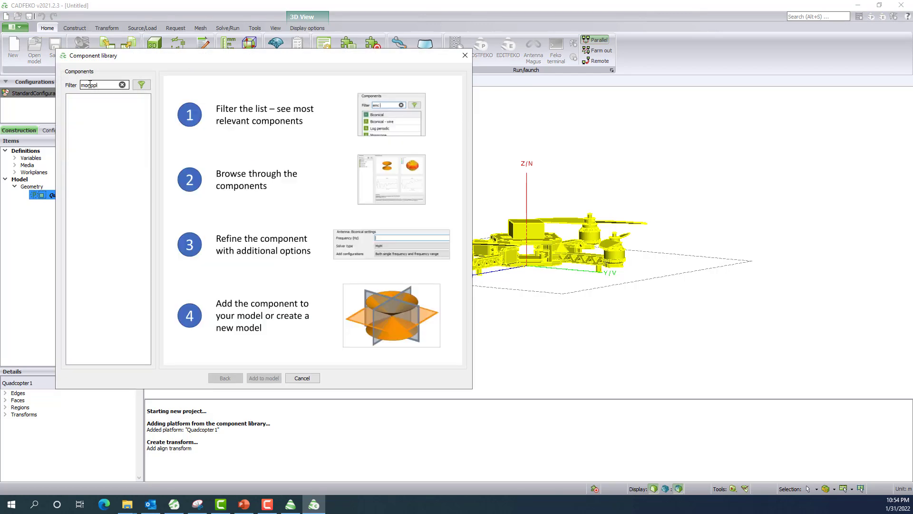
pyautogui.press('BackSpace')
pyautogui.write('ole')
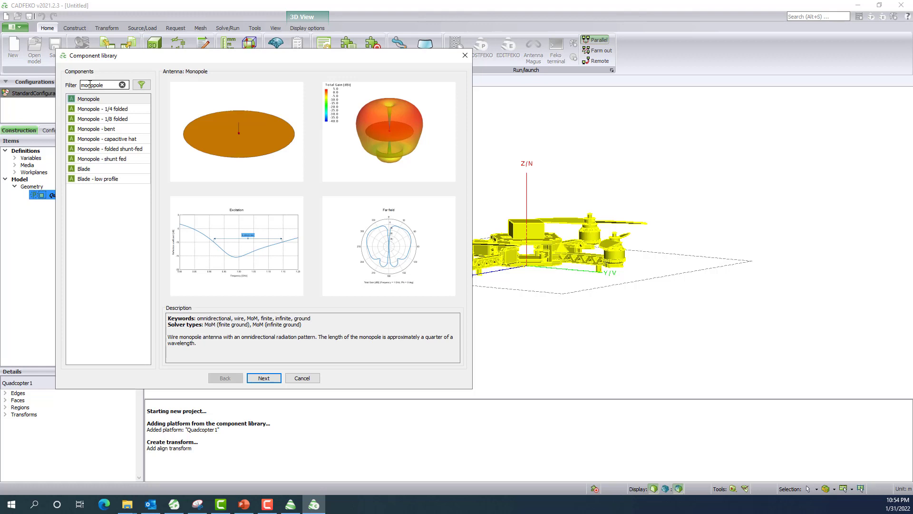
pyautogui.click(102, 140)
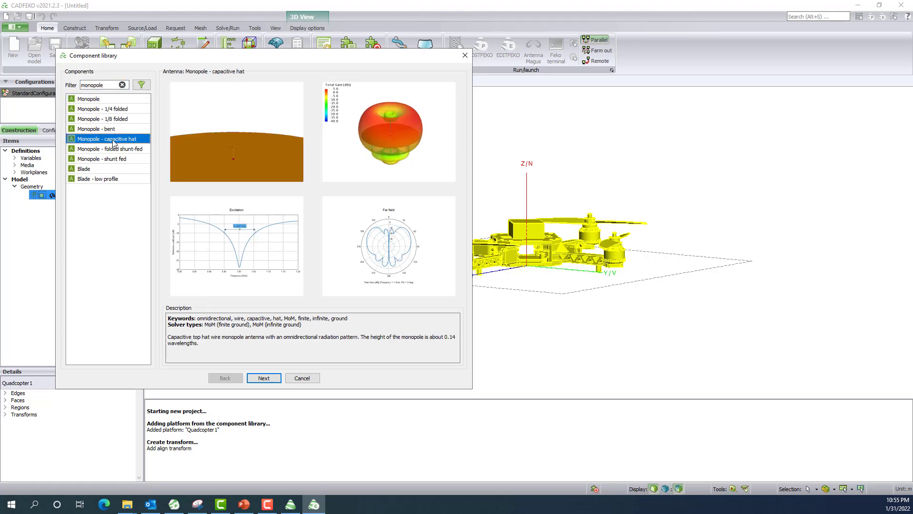
pyautogui.click(264, 378)
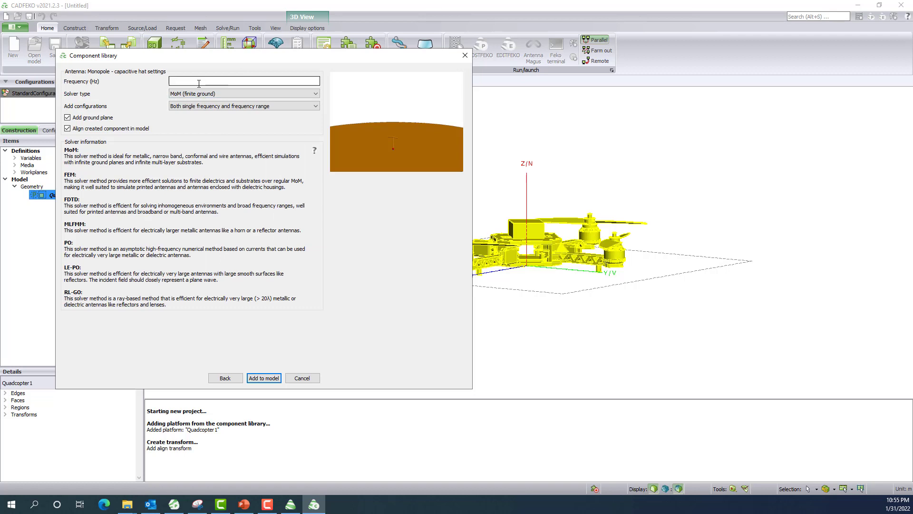
# - Add the antenna to the model at 900e6 Hz with a single-frequency configuration and no ground plane
pyautogui.write('900e6')
pyautogui.click(212, 107)
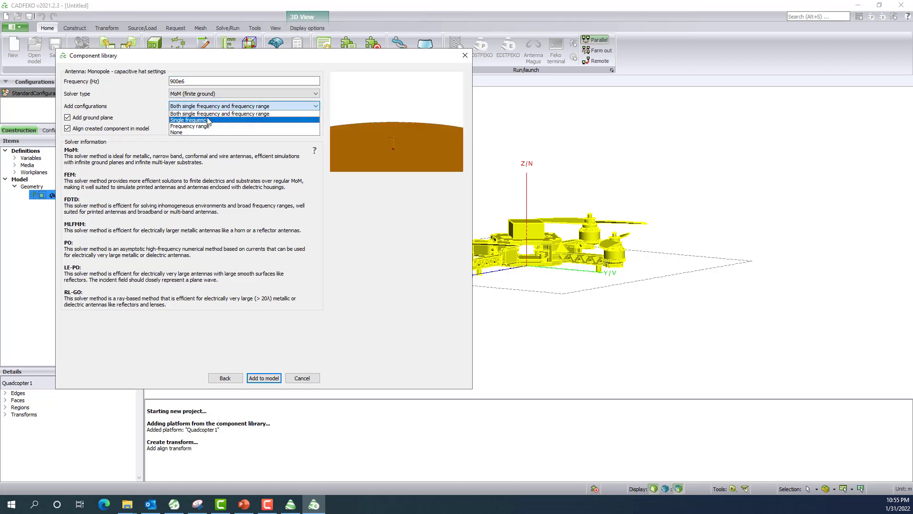
pyautogui.click(208, 121)
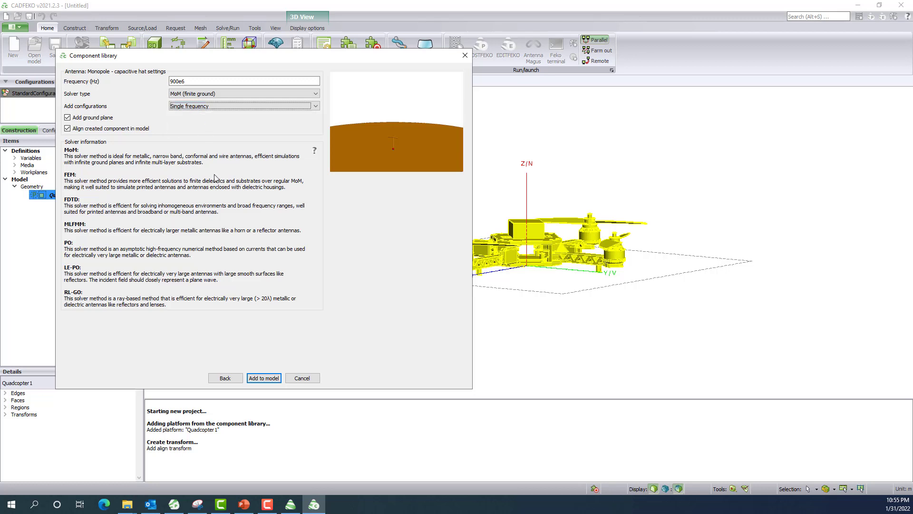
pyautogui.click(86, 119)
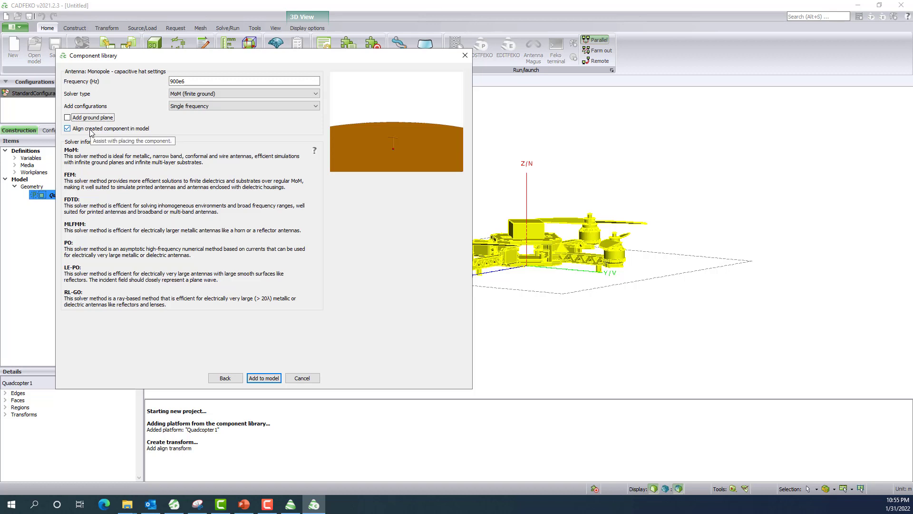
pyautogui.click(265, 379)
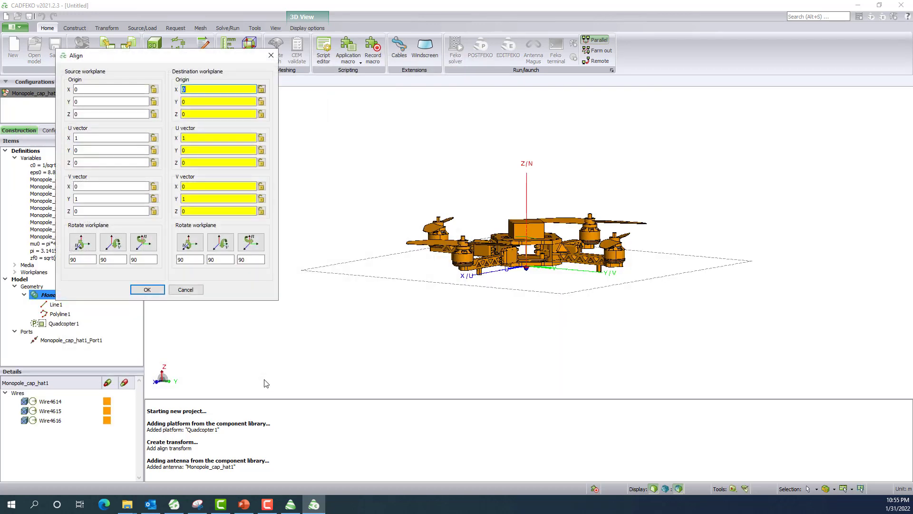
# - Align the antenna below the quadcopter by rotating its destination workplane 90° twice about the U axis
pyautogui.scroll(3, 532, 225)
pyautogui.moveTo(528, 233)
pyautogui.mouseDown()
pyautogui.moveTo(531, 225)
pyautogui.moveTo(528, 245)
pyautogui.mouseUp()
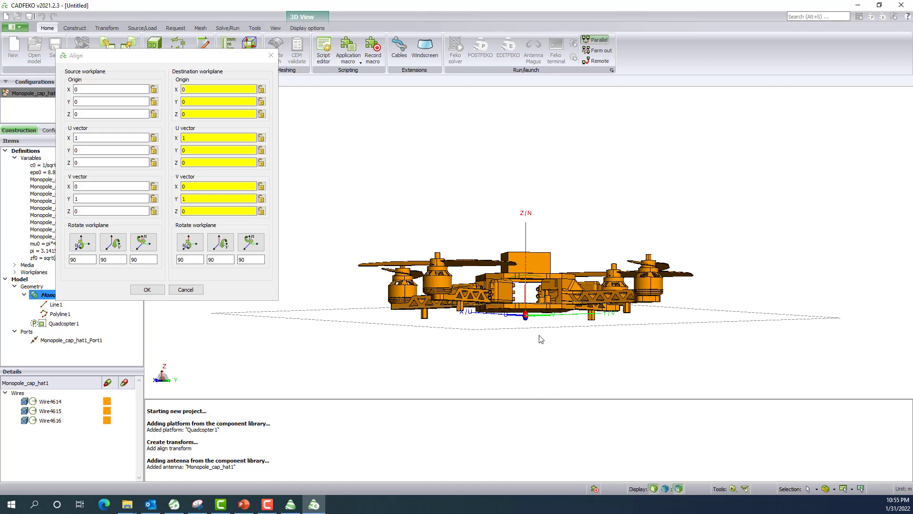
pyautogui.moveTo(537, 352); pyautogui.dragTo(536, 352)
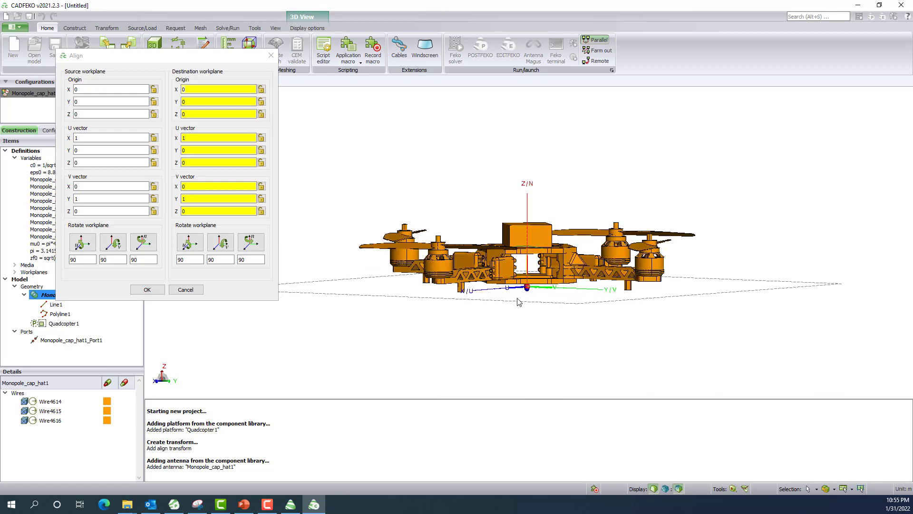
pyautogui.click(194, 245)
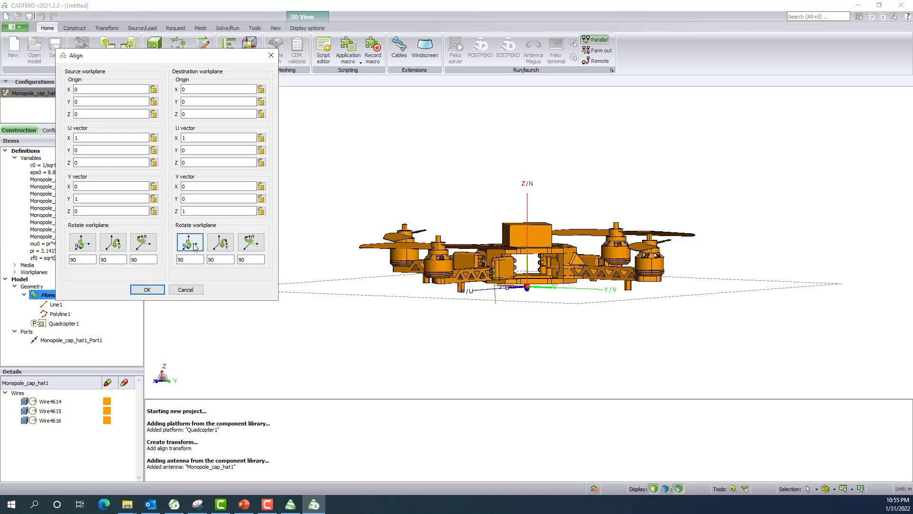
pyautogui.click(194, 246)
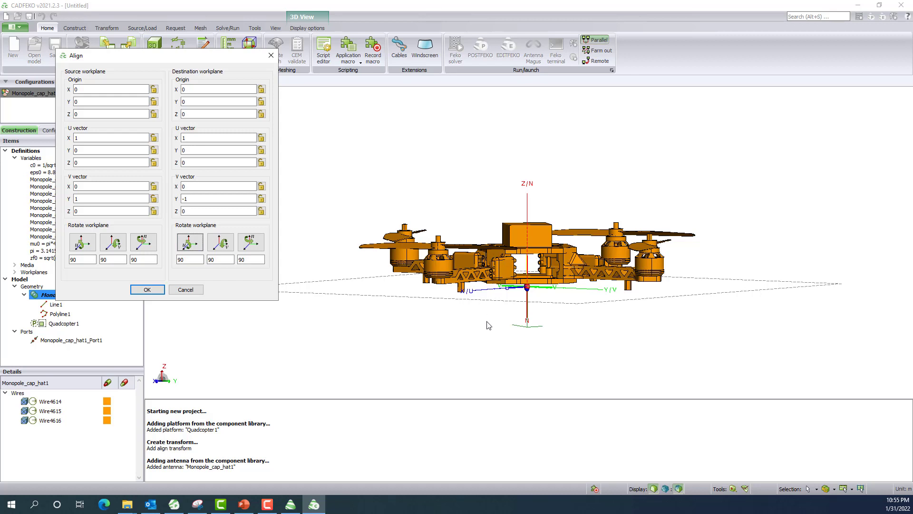
pyautogui.click(147, 289)
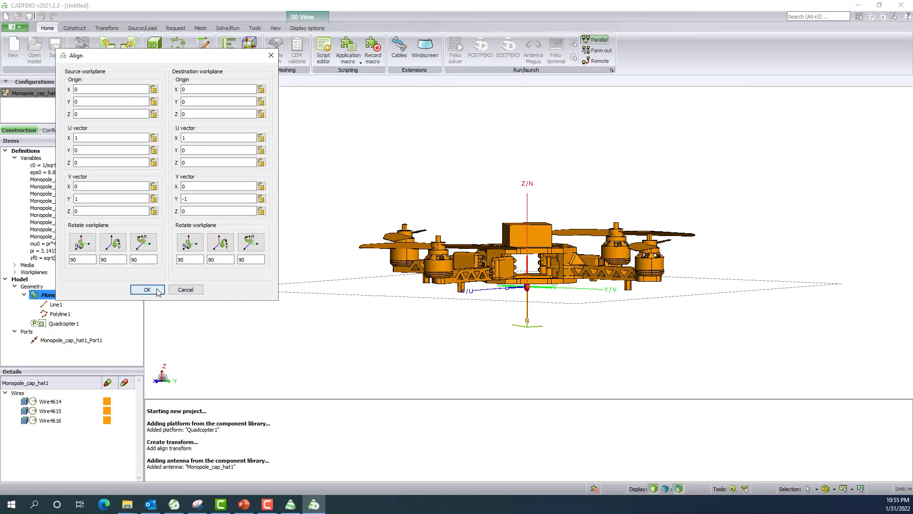
# - Modify the antenna's far field request to export the fields to an ASCII file (*.ffe)
pyautogui.scroll(-2, 498, 288)
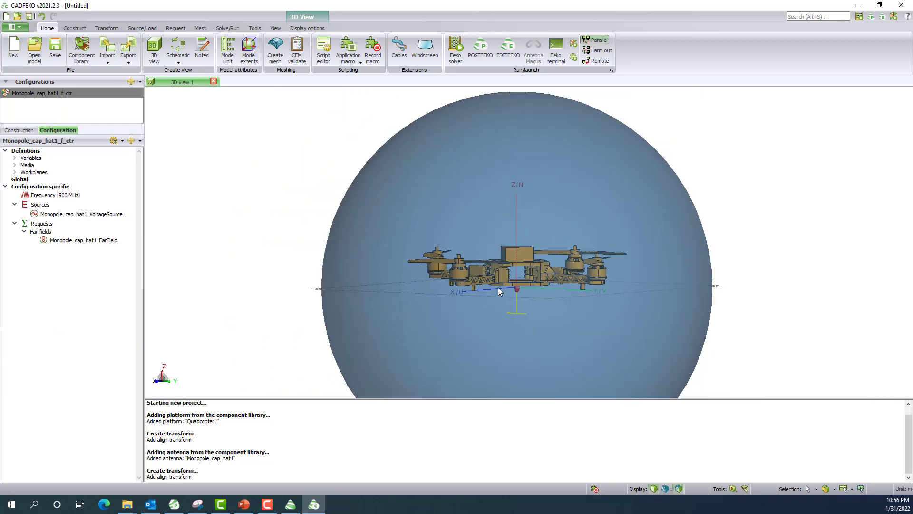
pyautogui.moveTo(491, 287)
pyautogui.mouseDown()
pyautogui.moveTo(492, 301)
pyautogui.moveTo(489, 290)
pyautogui.mouseUp()
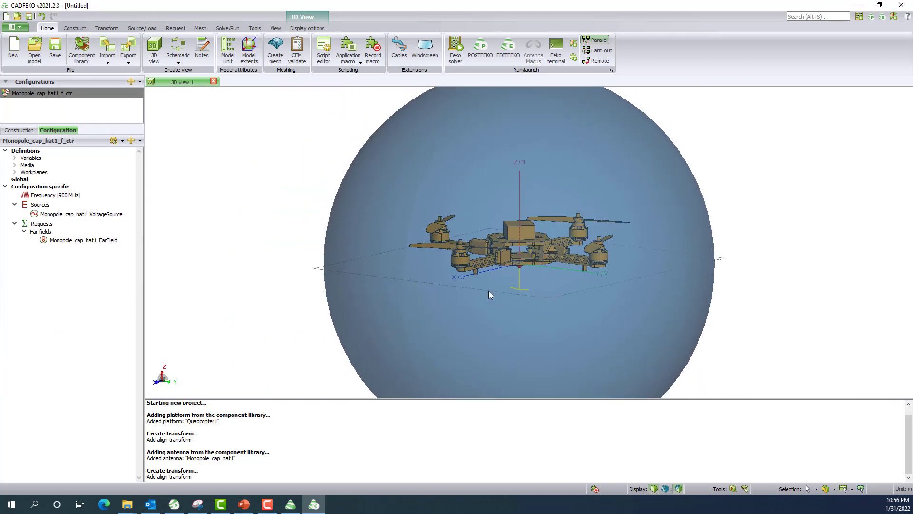
pyautogui.click(107, 239)
pyautogui.doubleClick(107, 240)
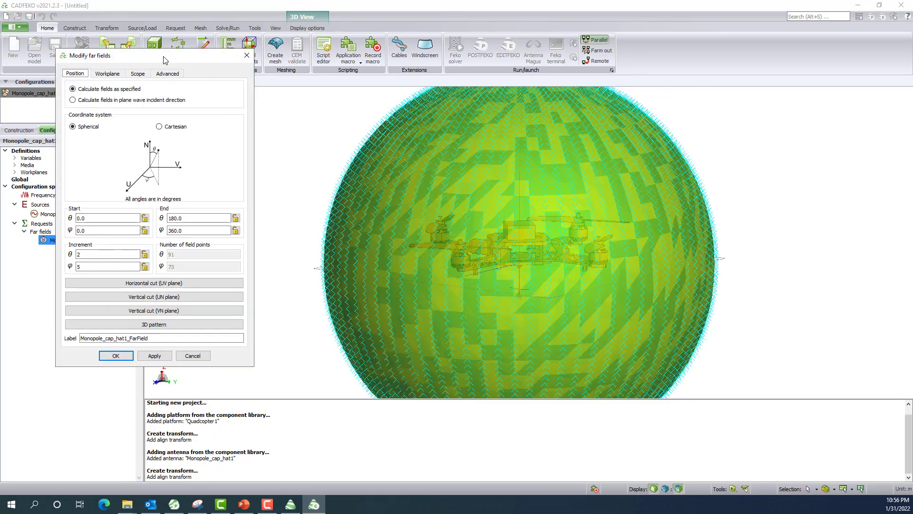
pyautogui.moveTo(164, 59); pyautogui.dragTo(243, 61)
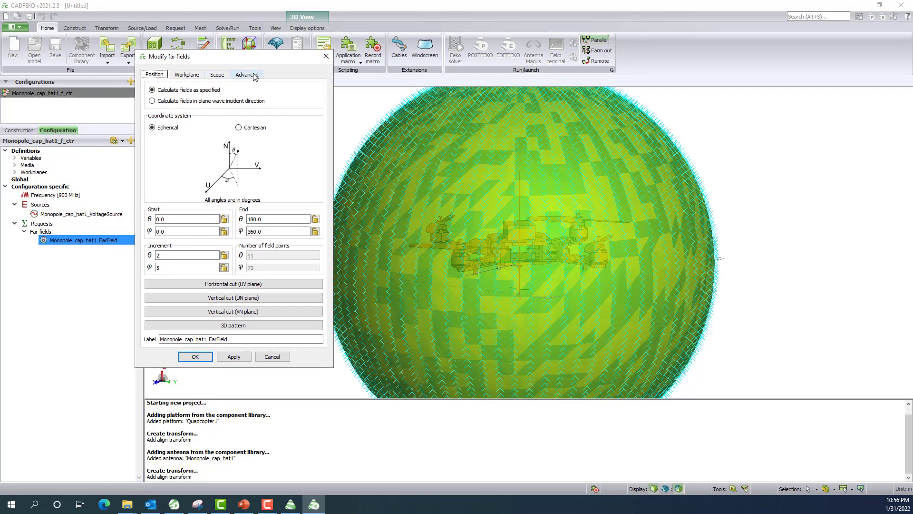
pyautogui.click(255, 76)
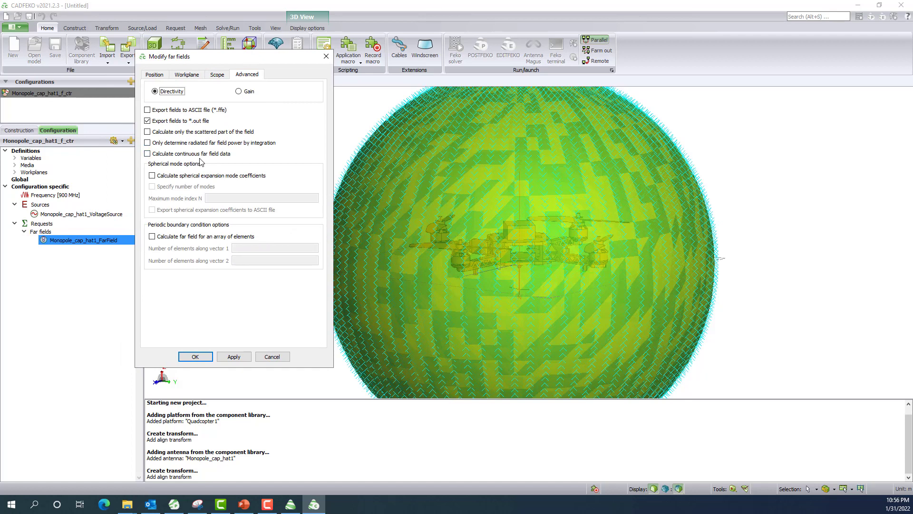
pyautogui.click(181, 112)
pyautogui.click(226, 357)
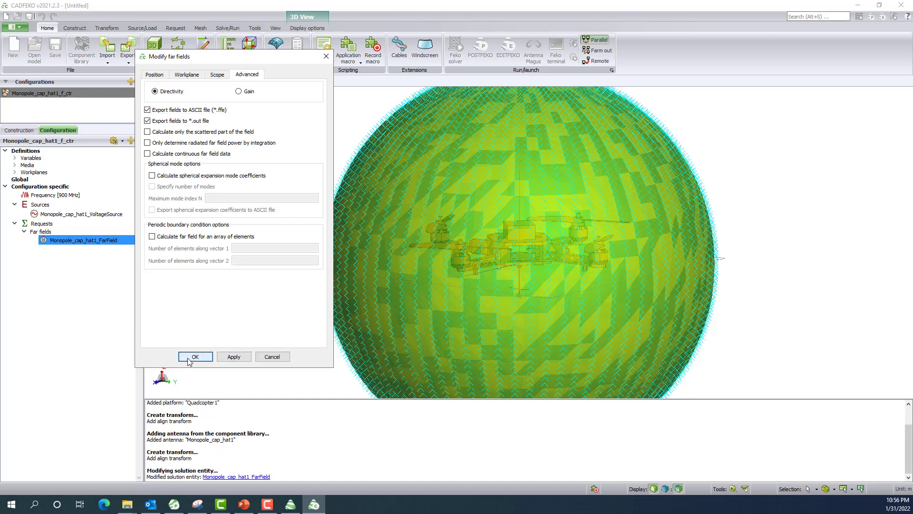
pyautogui.click(184, 357)
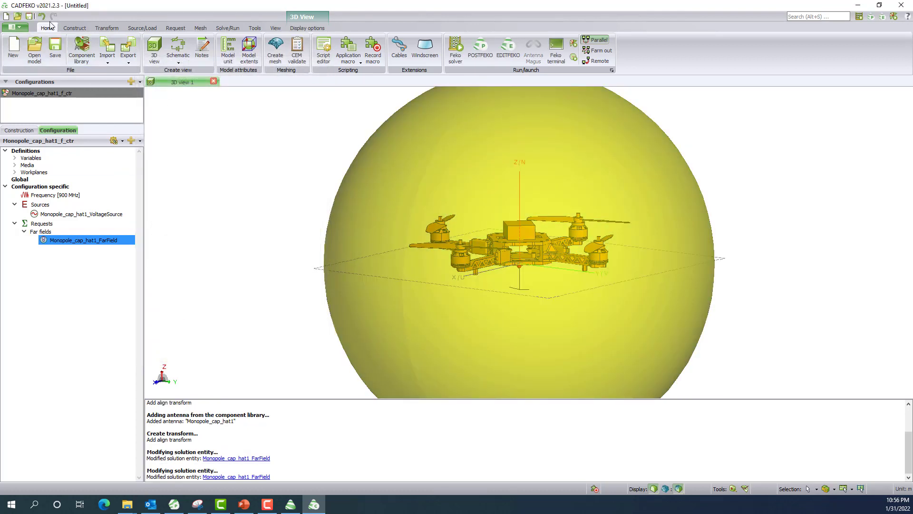
# - Start saving the project under a new name and create and open a Desktop folder named Drone Over City
pyautogui.click(15, 27)
pyautogui.click(63, 105)
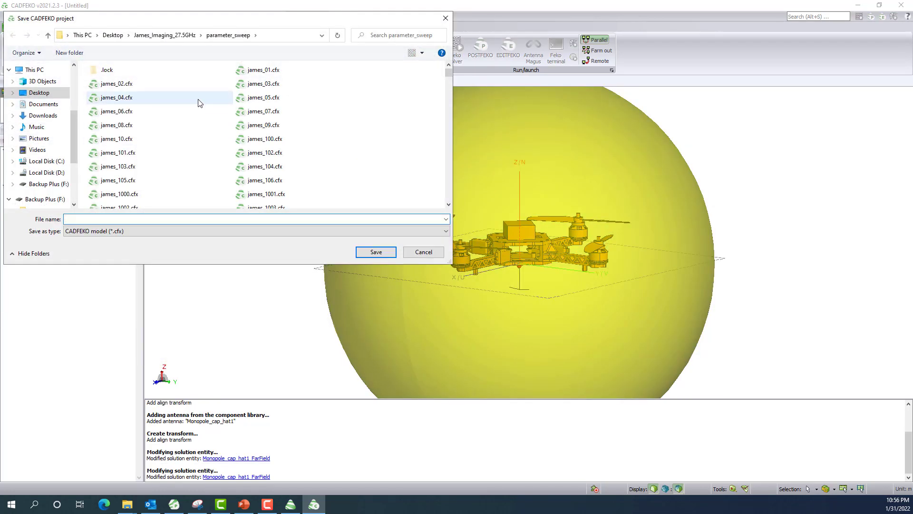
pyautogui.click(38, 91)
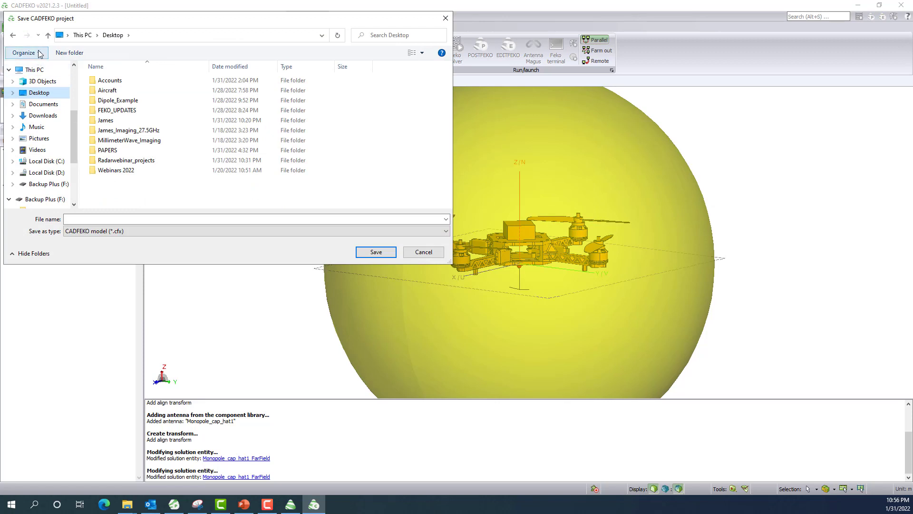
pyautogui.click(68, 53)
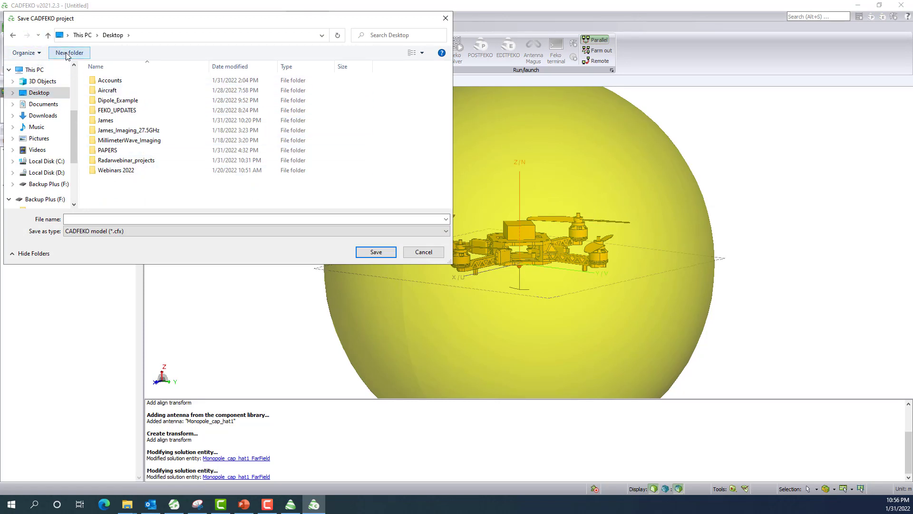
pyautogui.write('Drone Over City')
pyautogui.press('Return')
pyautogui.doubleClick(95, 181)
# - Save the CADFEKO model as Drone with Monopole in the Drone Over City folder
pyautogui.click(106, 218)
pyautogui.write('D')
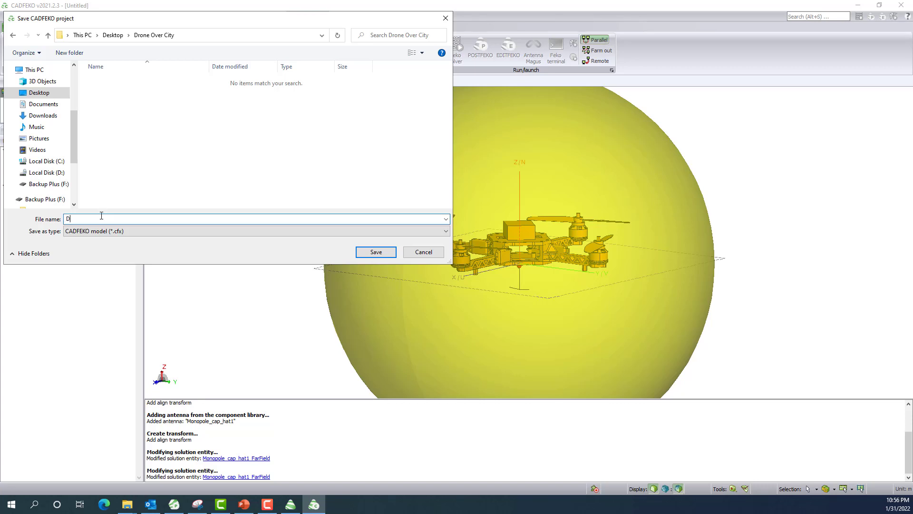
pyautogui.write('rone with Menoplo')
pyautogui.press('BackSpace')
pyautogui.press('BackSpace')
pyautogui.press('BackSpace')
pyautogui.write('po')
pyautogui.press('Return')
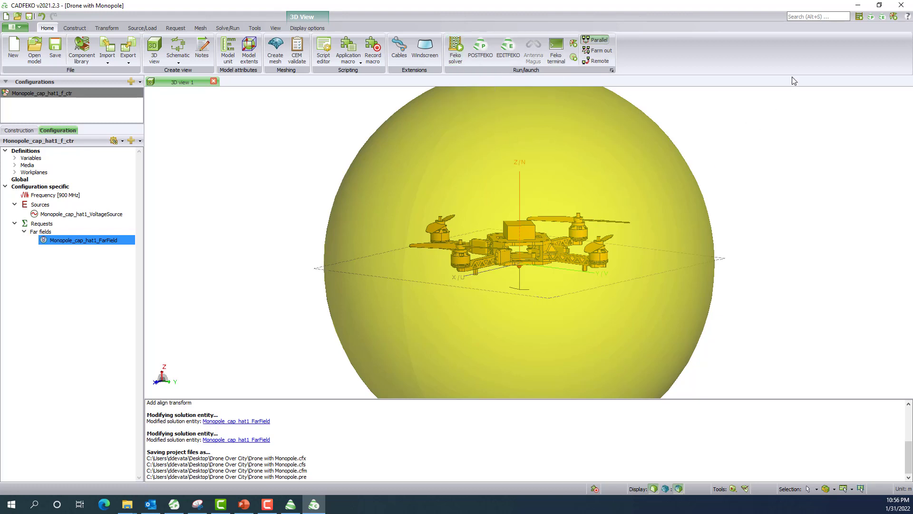
# - Switch to the DroneplusAntenna results in POSTFEKO and examine the 3D far-field pattern around the quadcopter
pyautogui.click(858, 5)
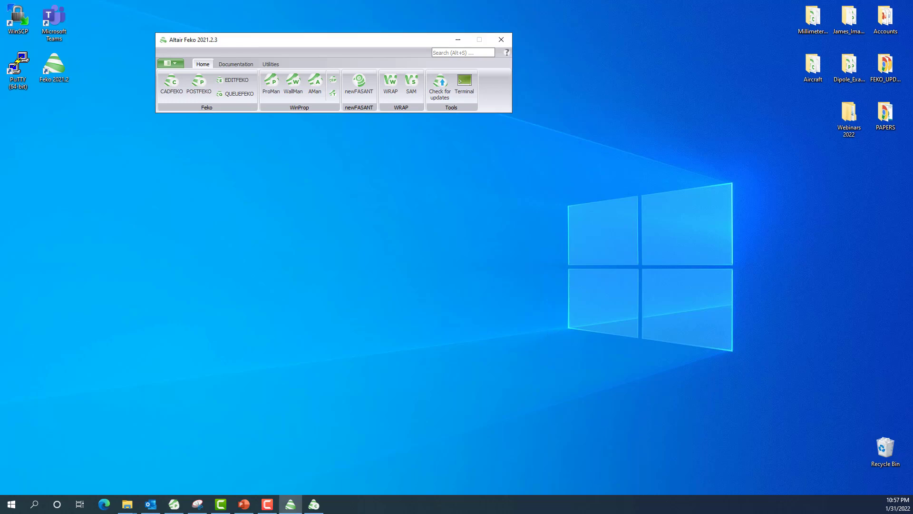
pyautogui.click(389, 133)
pyautogui.doubleClick(389, 133)
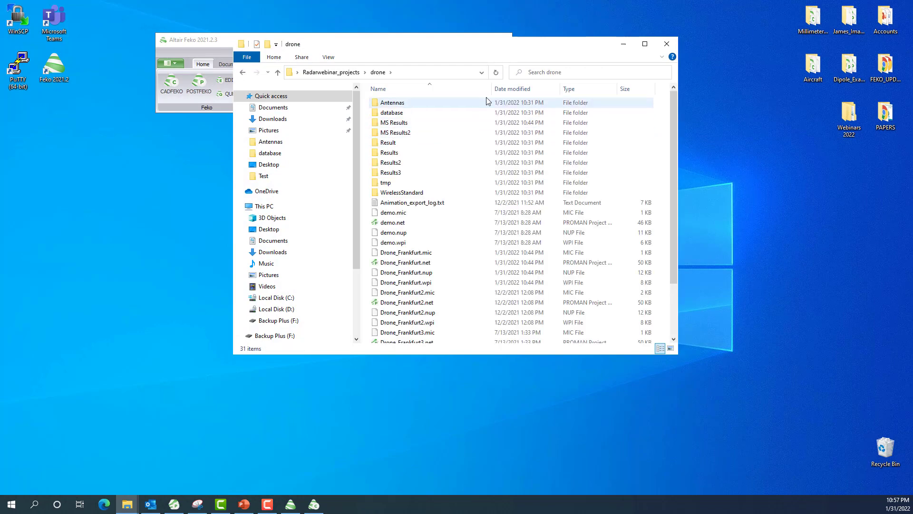
pyautogui.click(666, 43)
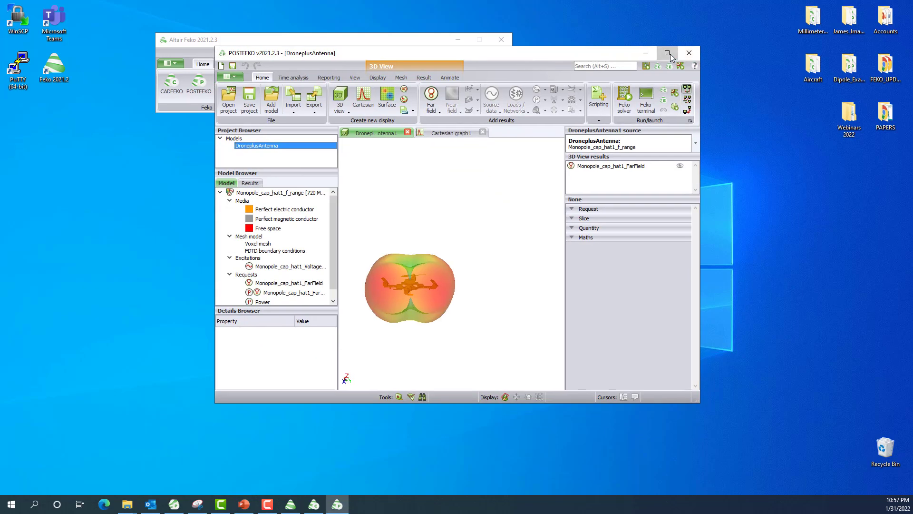
pyautogui.click(667, 54)
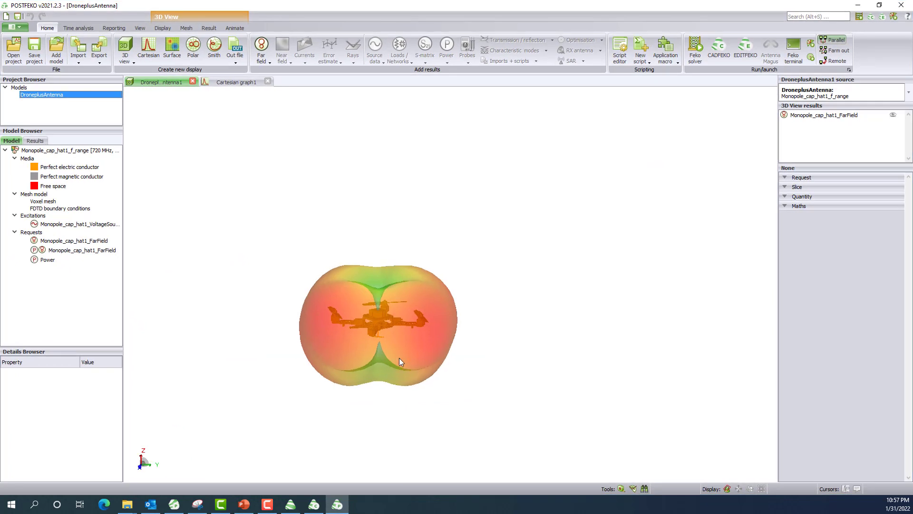
pyautogui.scroll(5, 388, 335)
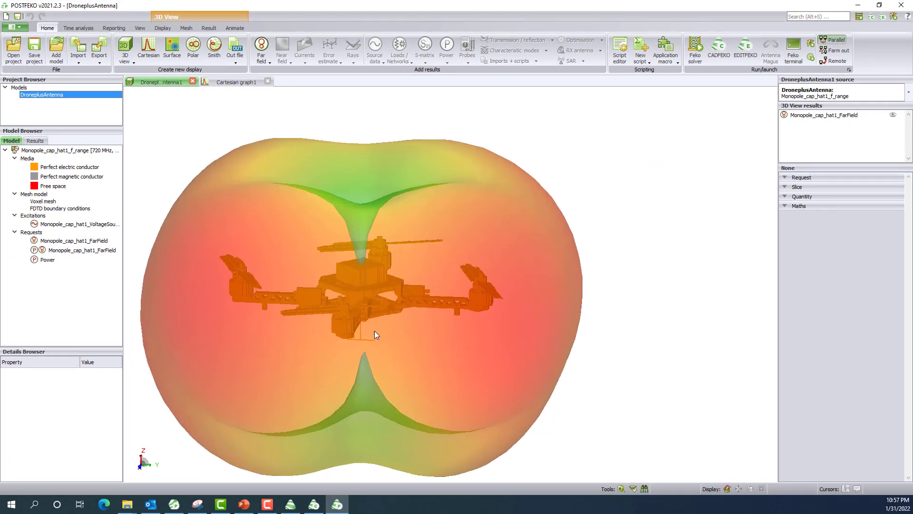
# - Set the POSTFEKO results aside and launch WinProp ProMan from the Feko launcher in a maximized window
pyautogui.click(857, 6)
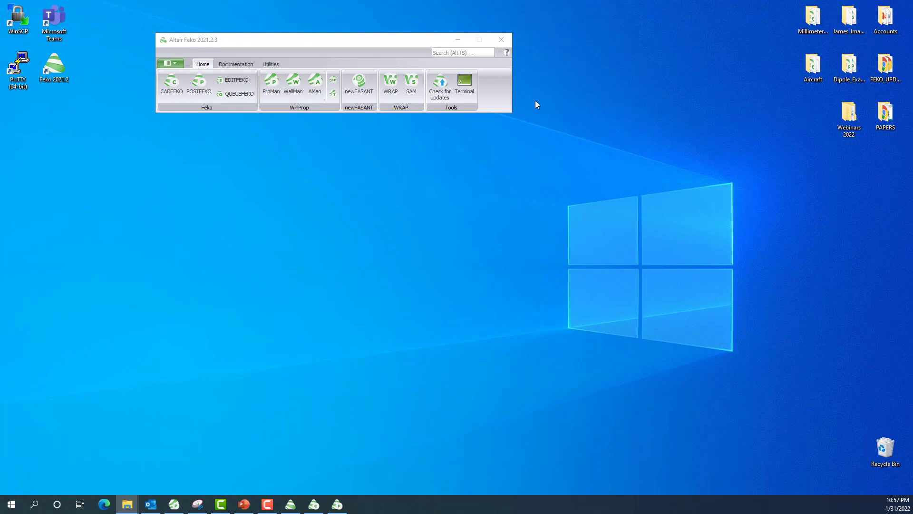
pyautogui.moveTo(334, 41); pyautogui.dragTo(291, 15)
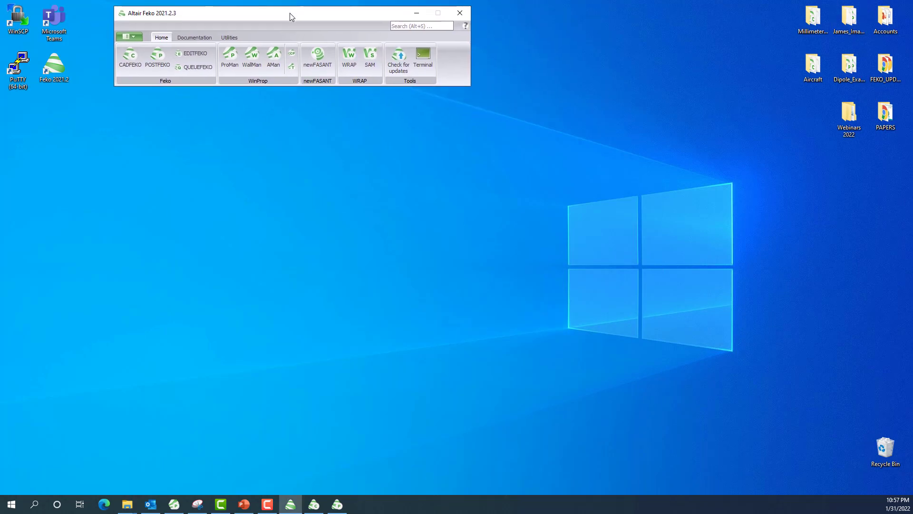
pyautogui.click(229, 64)
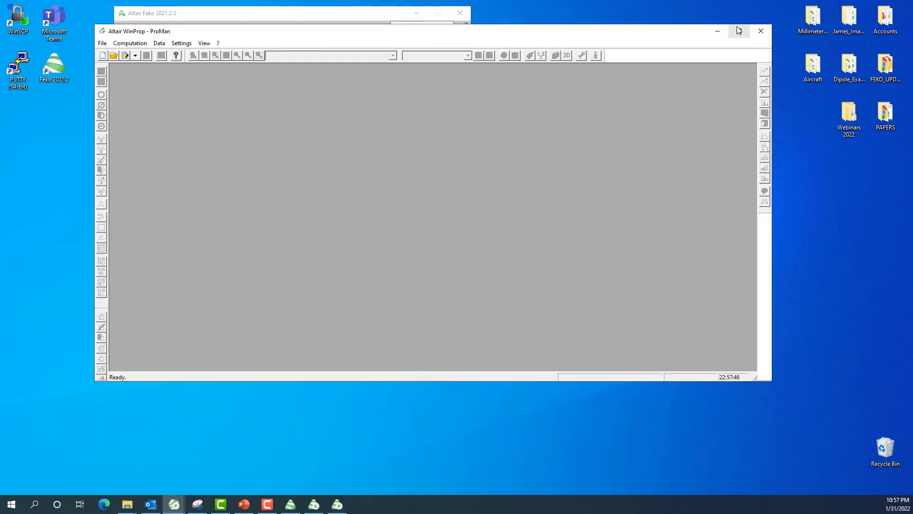
pyautogui.click(738, 31)
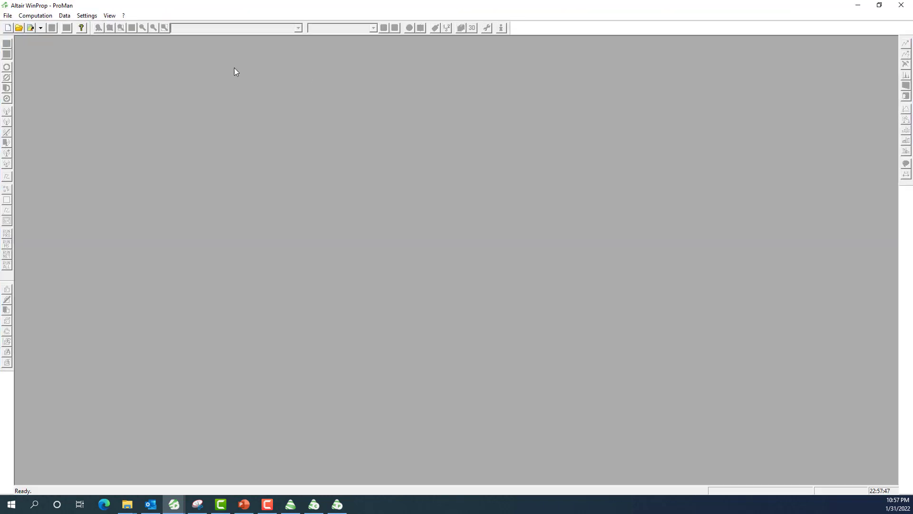
# - Start a new project with network planning based on the air interface description file LTE_Band5_BW_10MHz_FDD.wst from the WirelessStandard folder
pyautogui.click(7, 15)
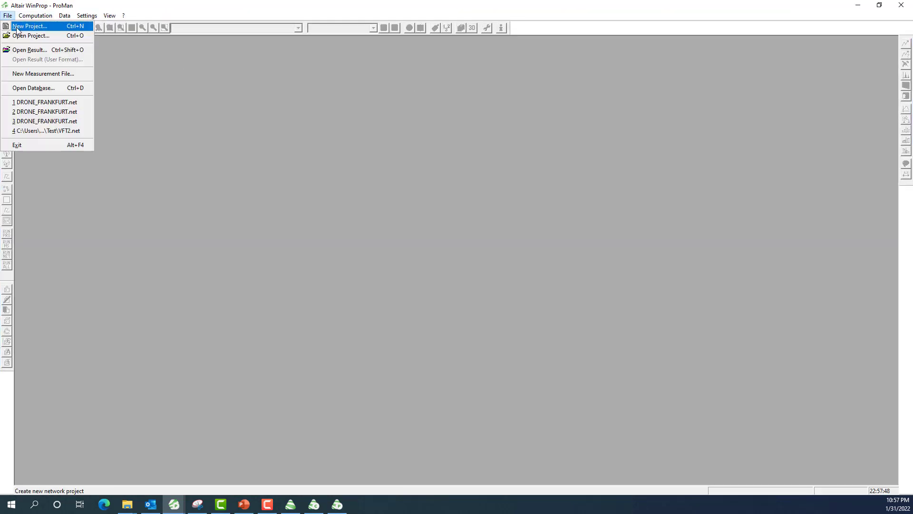
pyautogui.click(17, 27)
pyautogui.click(431, 229)
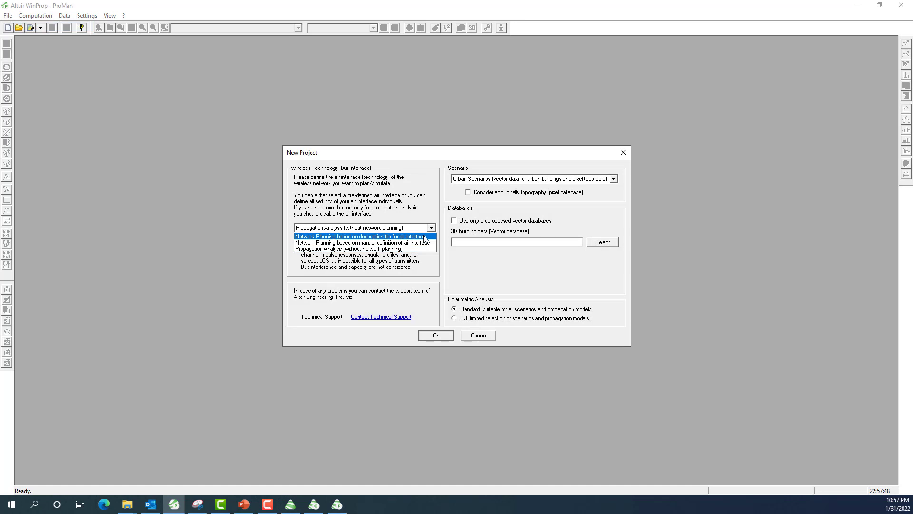
pyautogui.click(424, 237)
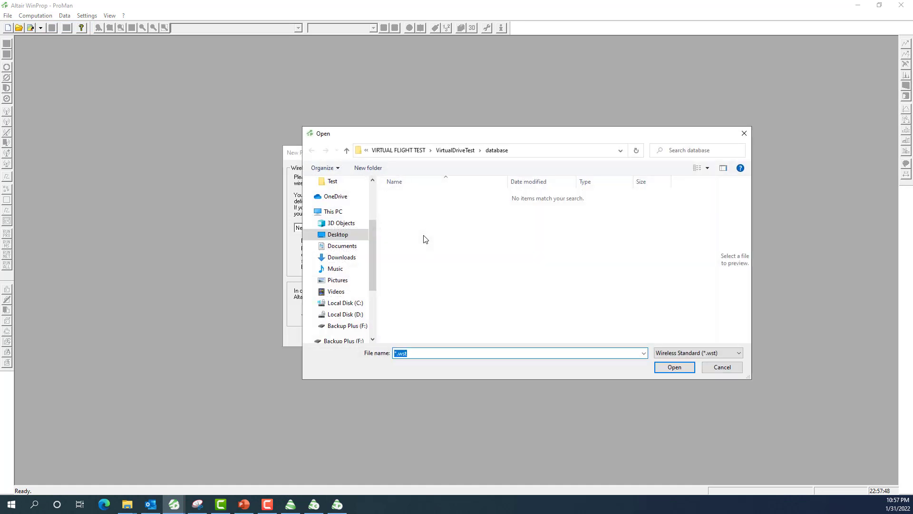
pyautogui.click(462, 151)
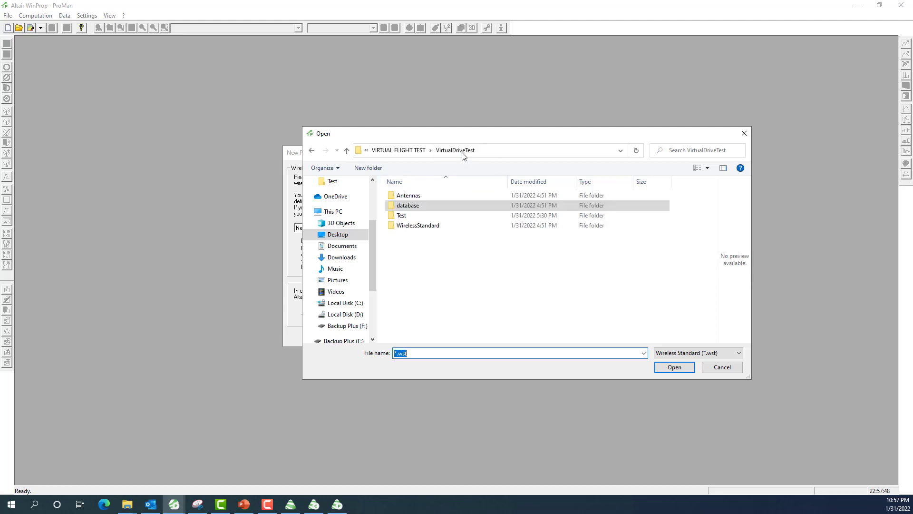
pyautogui.doubleClick(424, 227)
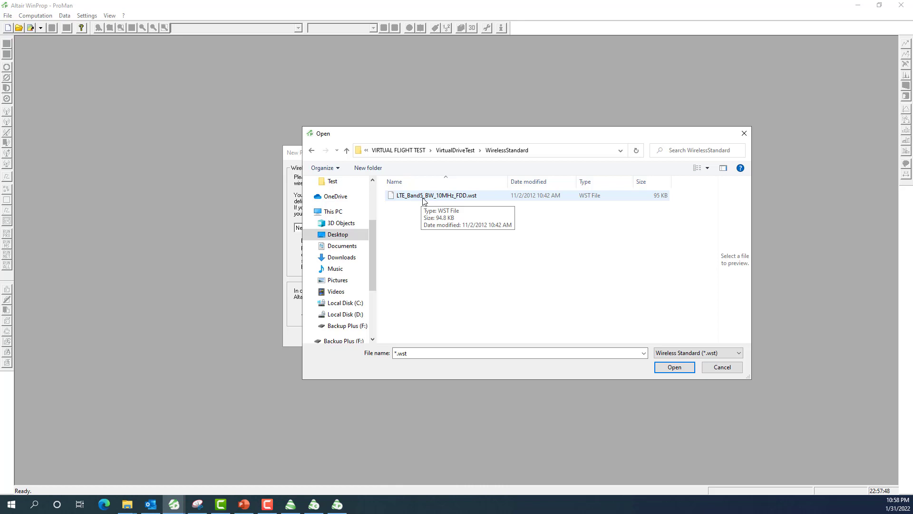
pyautogui.click(424, 199)
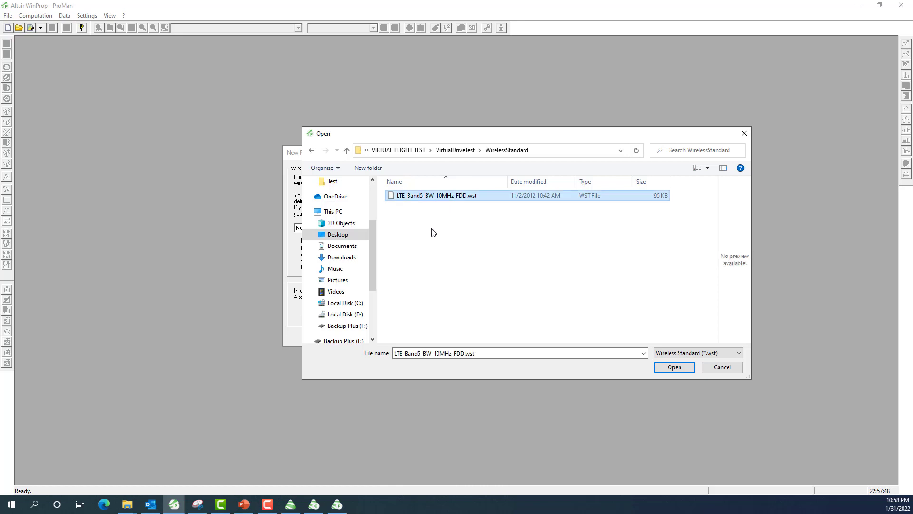
pyautogui.click(674, 368)
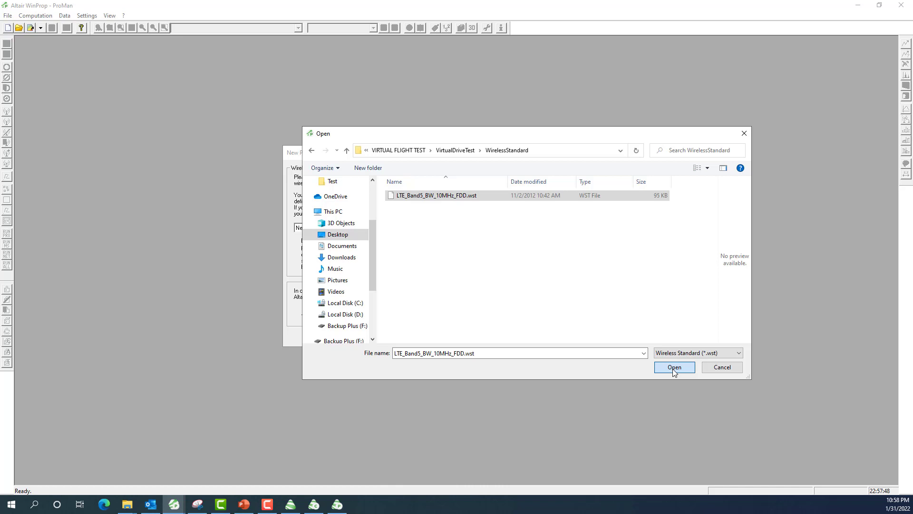
pyautogui.click(673, 369)
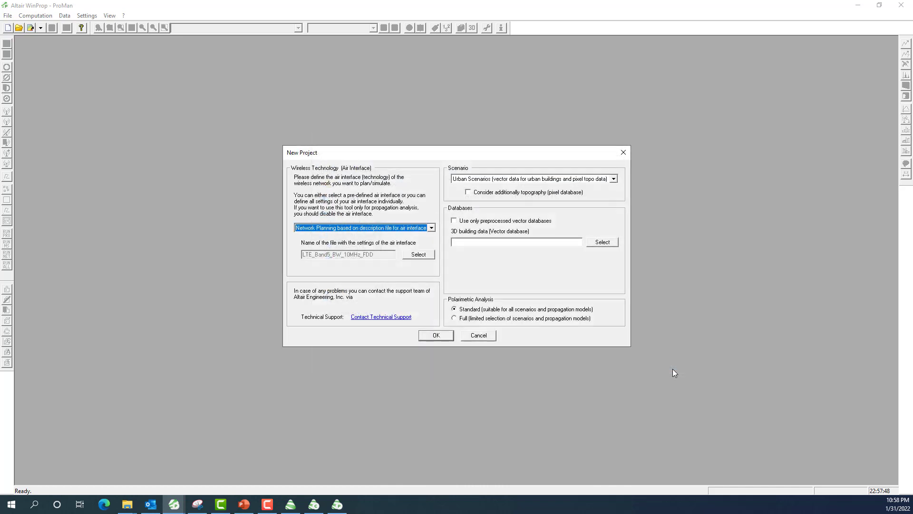
# - Keep the urban scenario, restrict the project to preprocessed vector databases and load Frankfurt.oib as the 3D building data
pyautogui.click(614, 179)
pyautogui.click(614, 179)
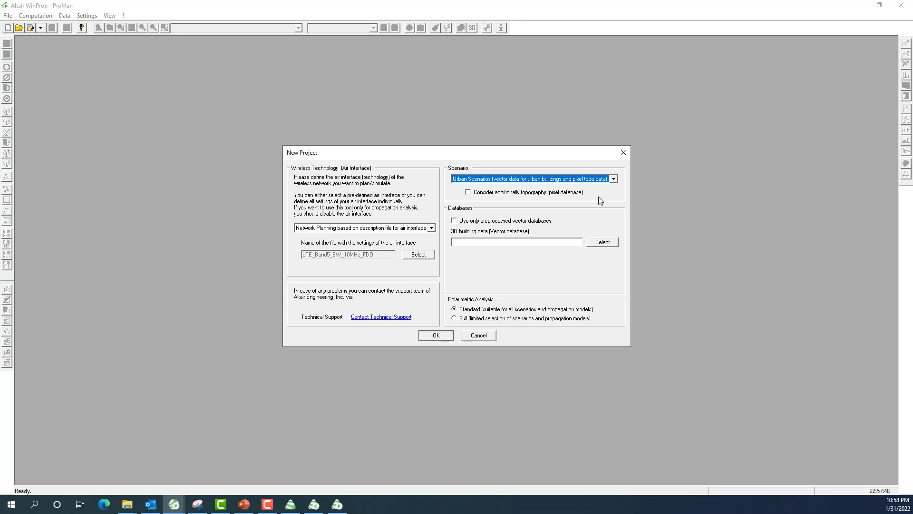
pyautogui.click(487, 223)
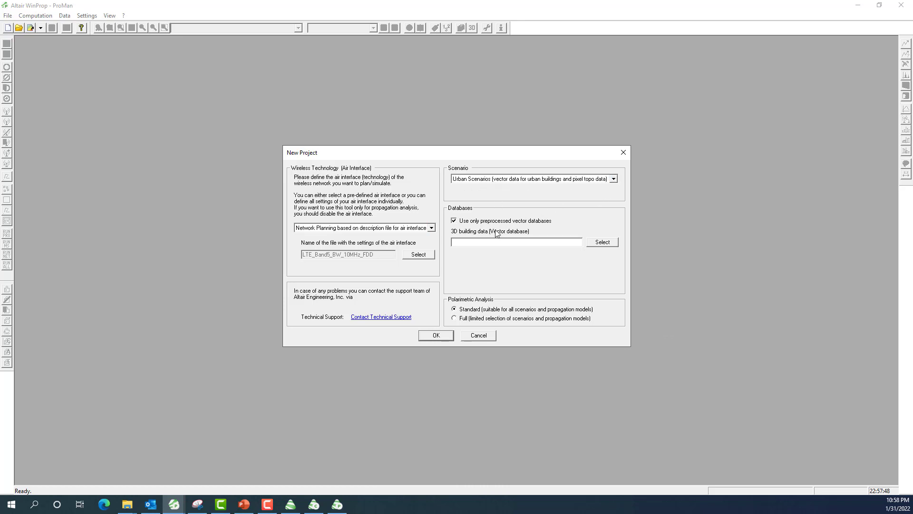
pyautogui.click(602, 245)
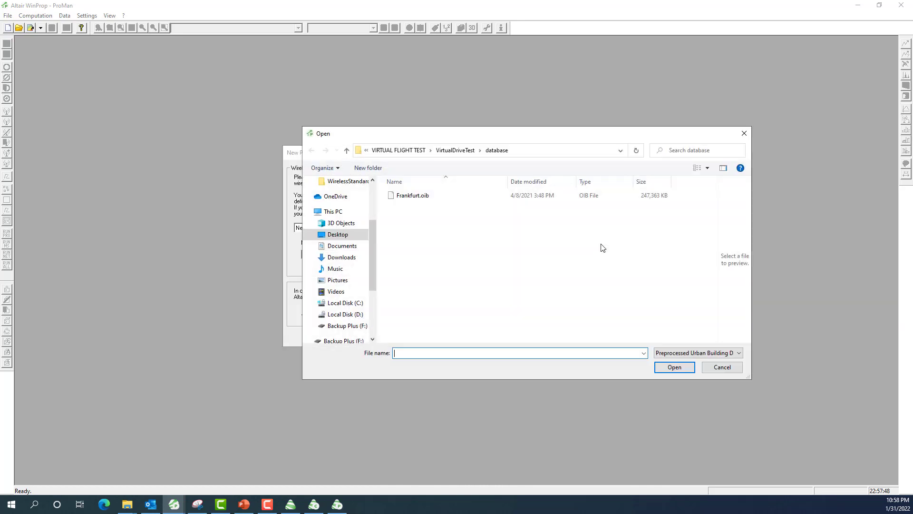
pyautogui.click(413, 197)
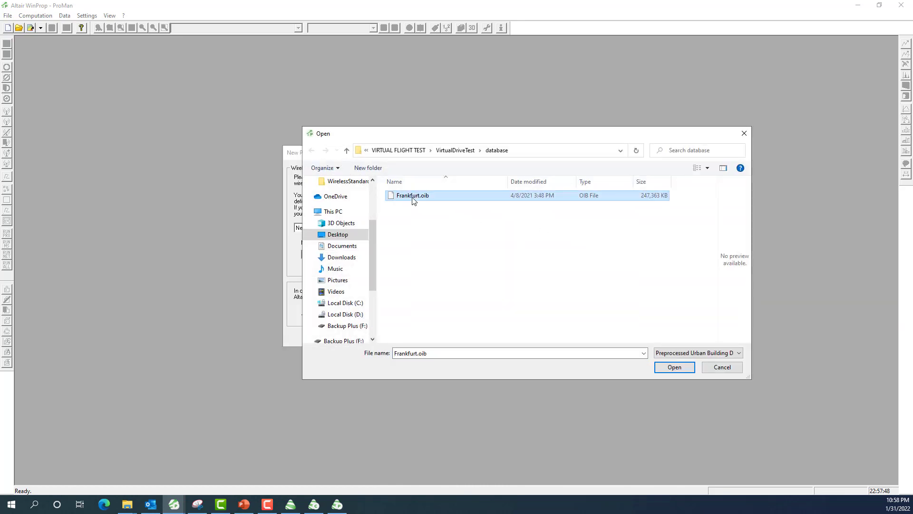
pyautogui.click(673, 372)
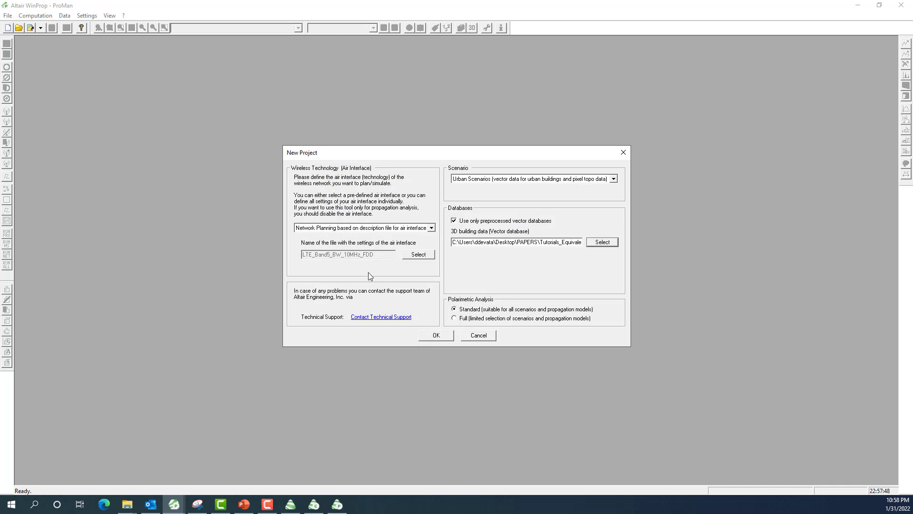
# - Create the project with a display height of 0 m
pyautogui.click(434, 339)
pyautogui.write('0')
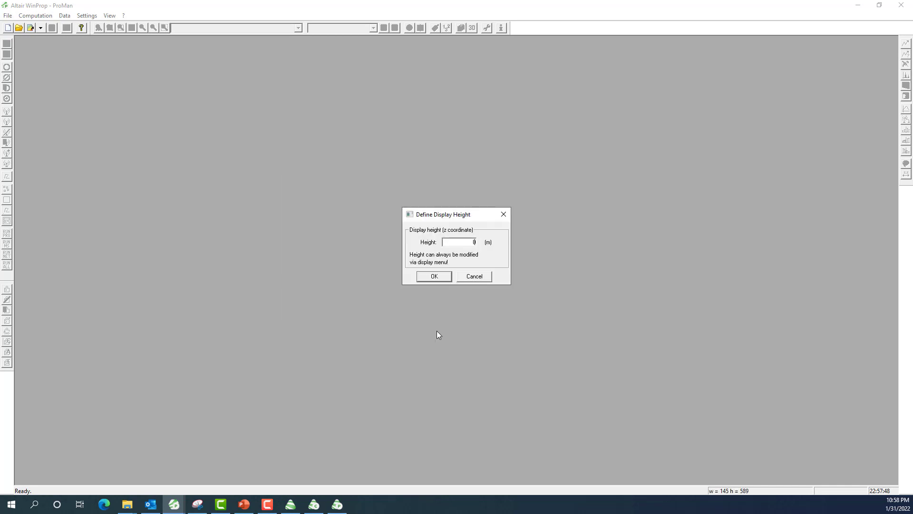
pyautogui.click(434, 276)
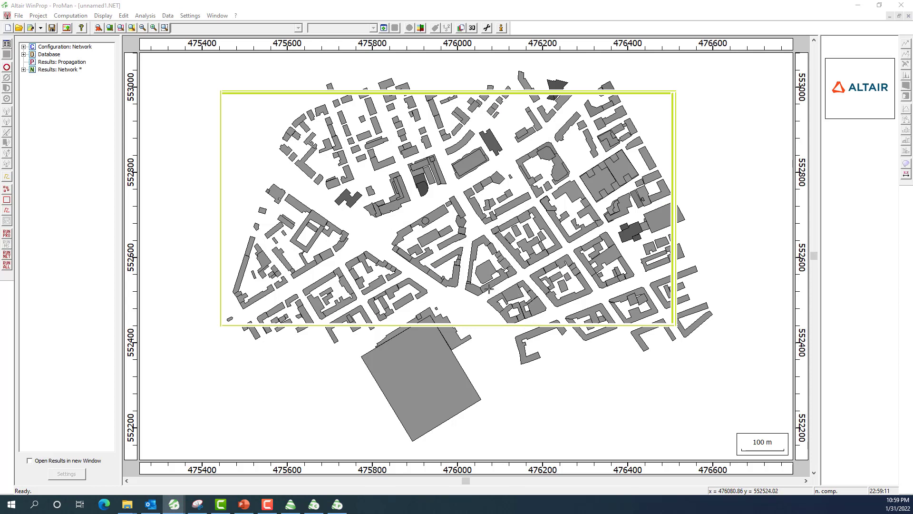
# - Place an omni transmitter site with one sector on the city map at about x 476082, y 552541
pyautogui.click(7, 67)
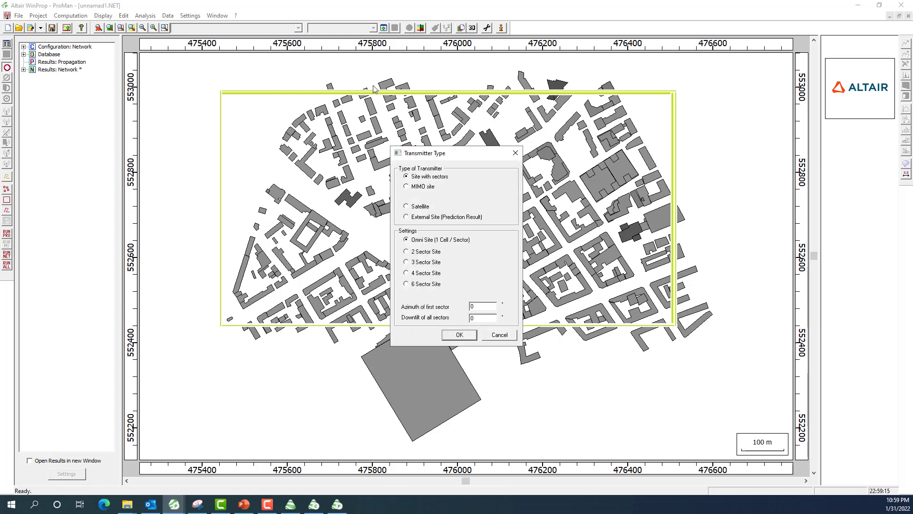
pyautogui.click(464, 334)
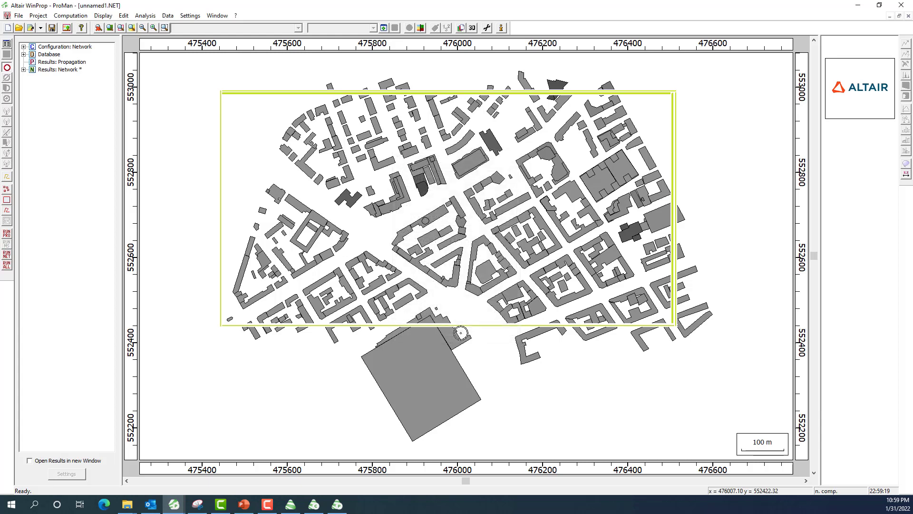
pyautogui.click(492, 282)
# - Change the site's antenna to a directional/sector antenna using the Sector.apb pattern from the Antennas folder
pyautogui.click(422, 262)
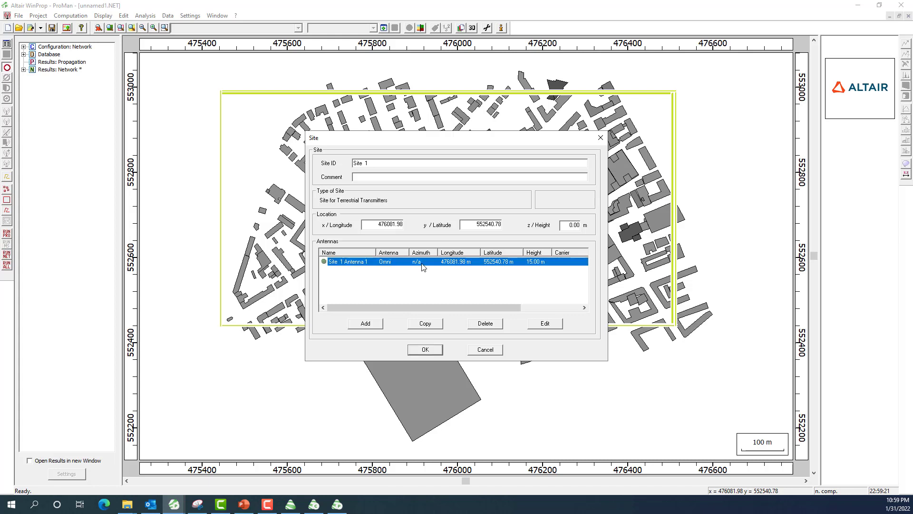
pyautogui.click(545, 323)
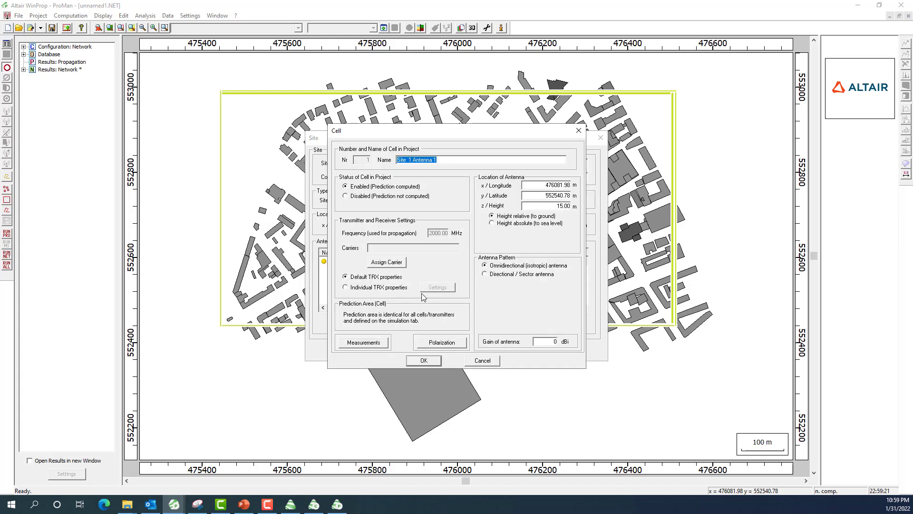
pyautogui.click(485, 275)
pyautogui.click(455, 151)
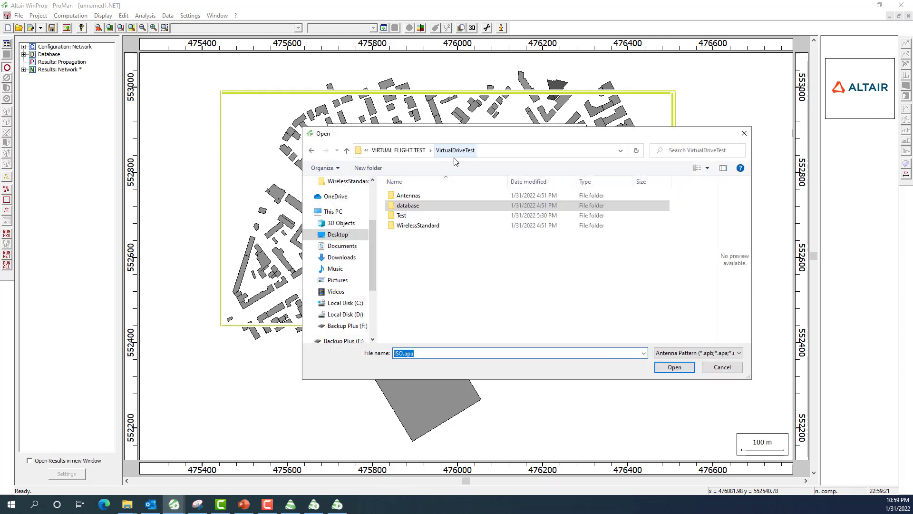
pyautogui.doubleClick(434, 197)
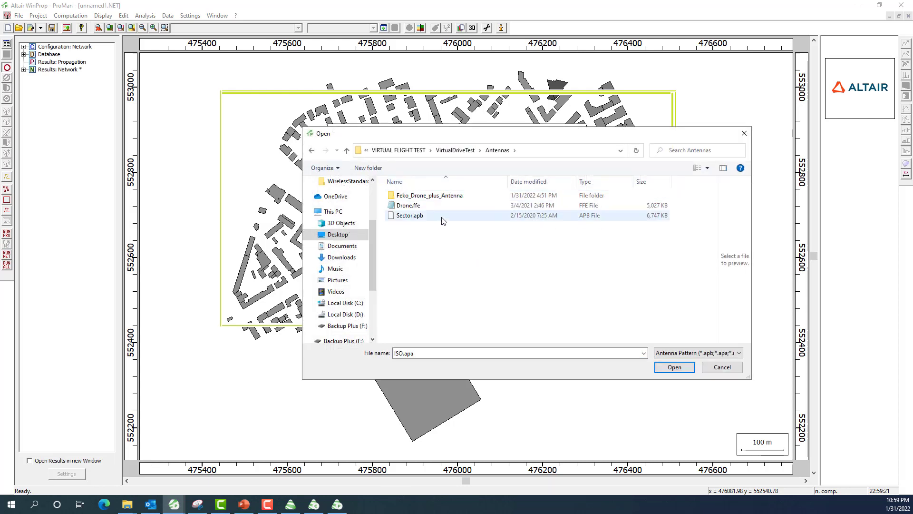
pyautogui.click(412, 217)
pyautogui.click(672, 368)
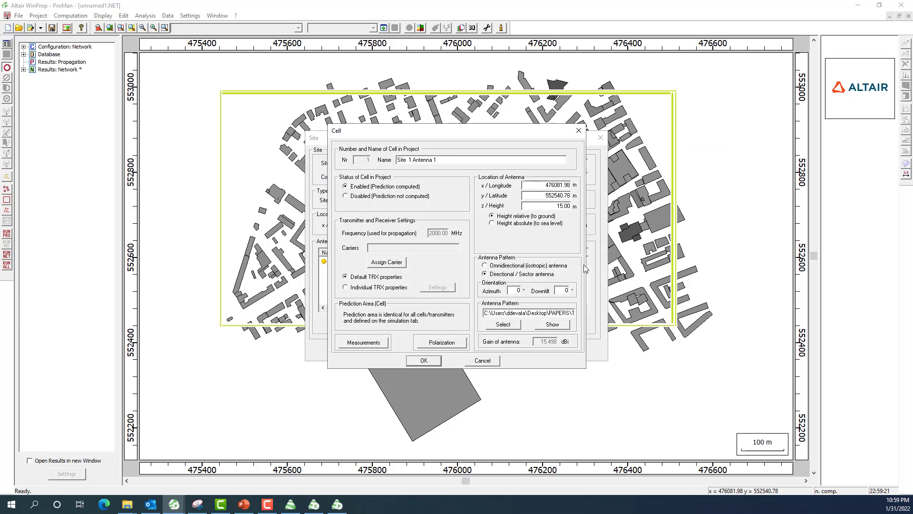
# - Assign carrier 2450 (874 MHz downlink) to the antenna with a maximum Tx power of 100 W output power
pyautogui.click(396, 264)
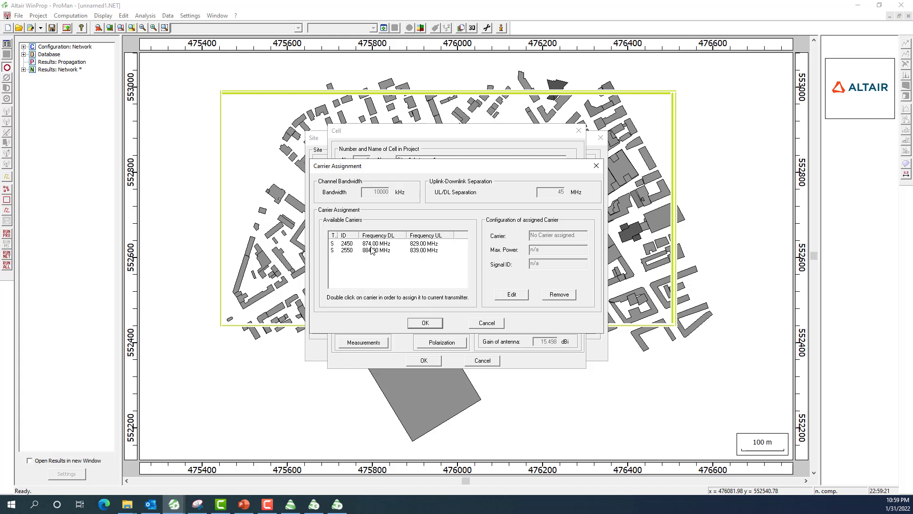
pyautogui.click(429, 244)
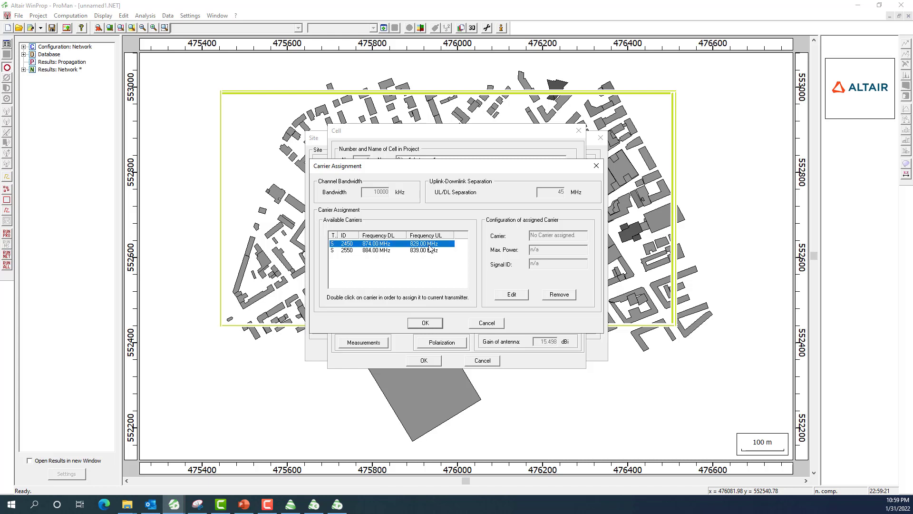
pyautogui.doubleClick(430, 244)
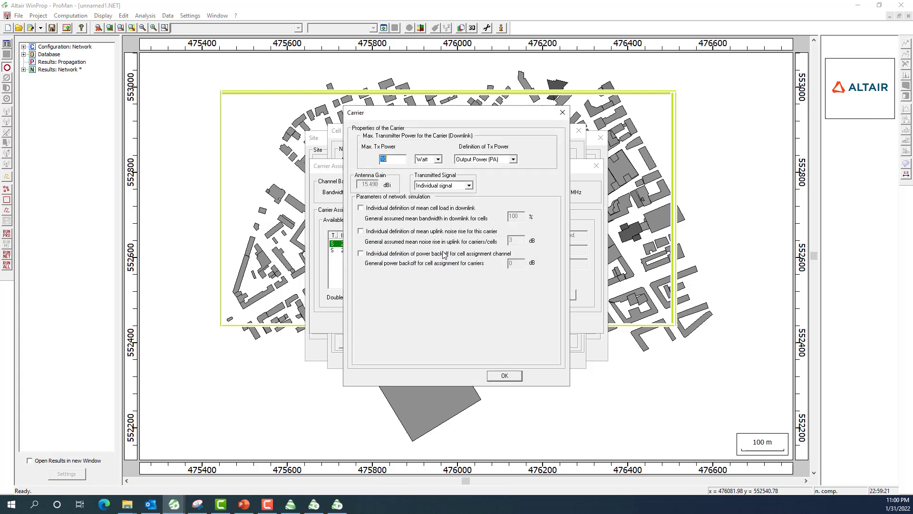
pyautogui.click(398, 160)
pyautogui.write('0')
pyautogui.click(506, 376)
pyautogui.click(417, 326)
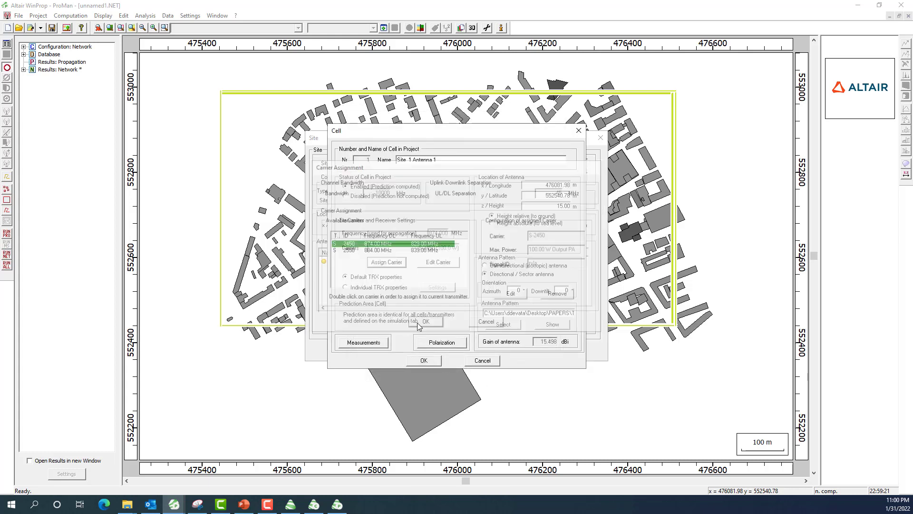
pyautogui.click(424, 360)
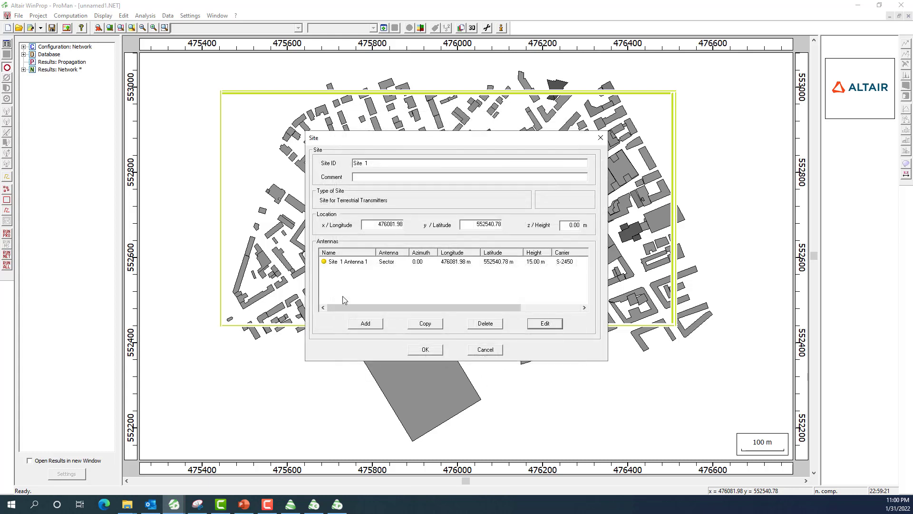
# - Set the site's height to 35 m and apply the shift to all transmitters of the site
pyautogui.doubleClick(573, 225)
pyautogui.write('35')
pyautogui.click(424, 351)
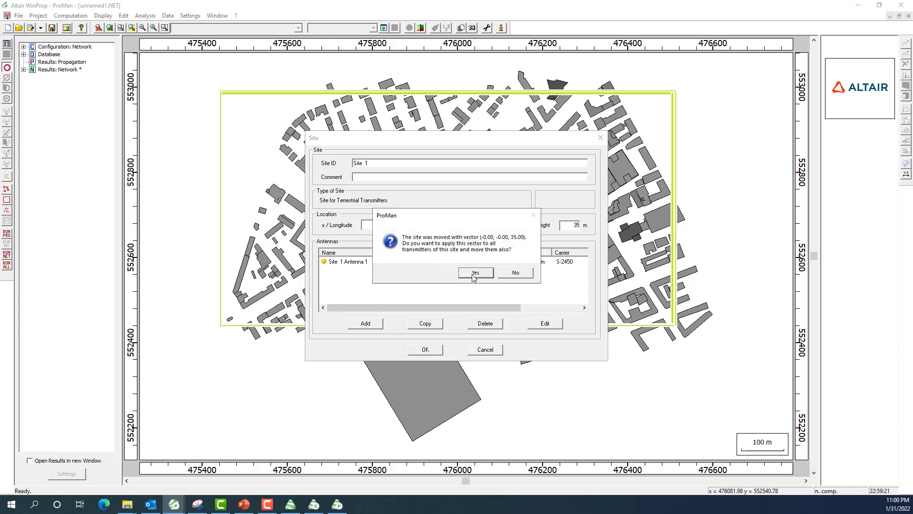
pyautogui.click(473, 276)
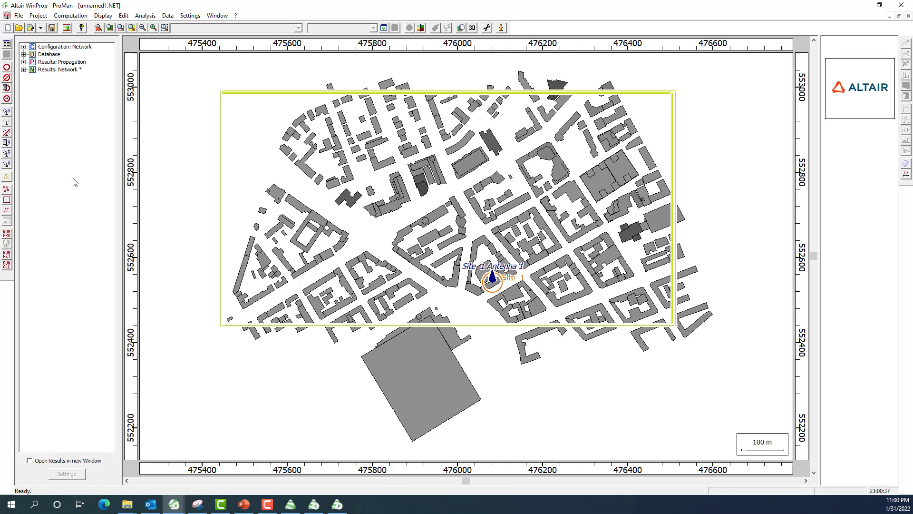
# - Draw a multi-point trajectory along the streets, from about x 475641, y 552549 to about x 476176, y 552748
pyautogui.click(7, 212)
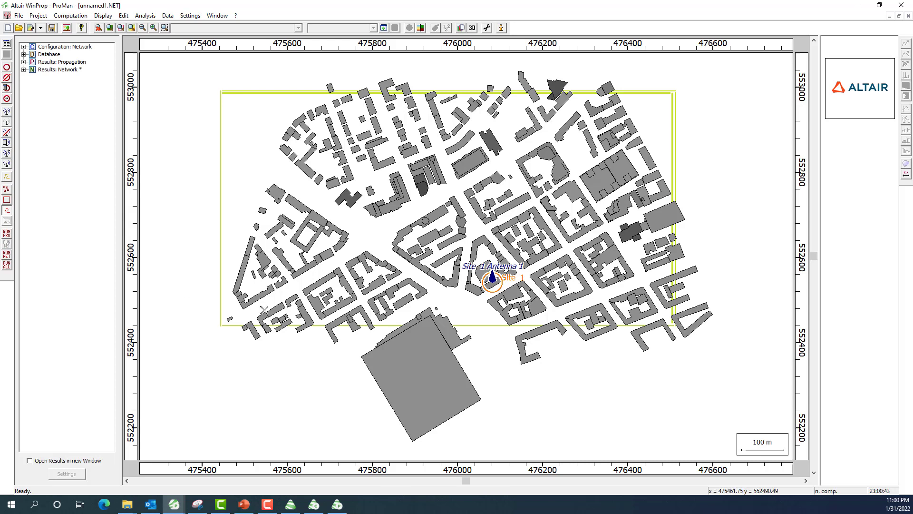
pyautogui.click(304, 279)
pyautogui.click(367, 236)
pyautogui.click(316, 206)
pyautogui.click(323, 195)
pyautogui.click(440, 148)
pyautogui.click(456, 189)
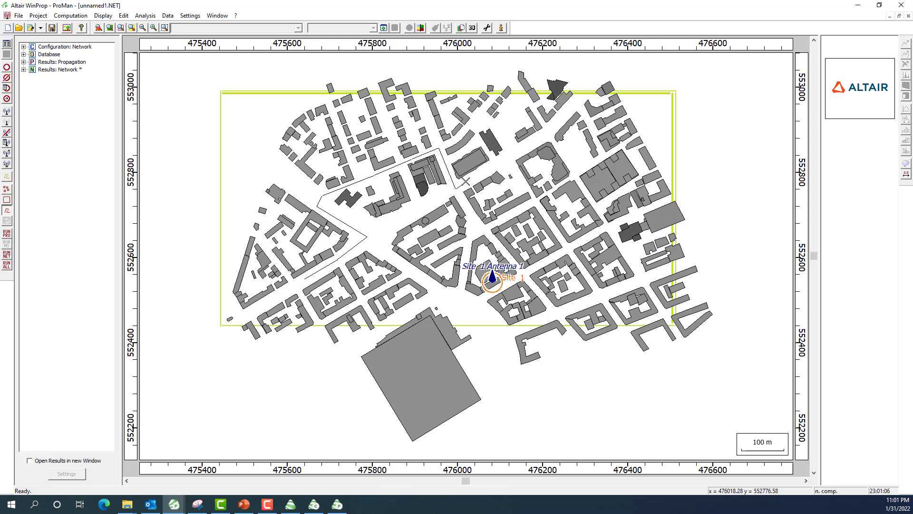
pyautogui.click(497, 163)
pyautogui.click(511, 165)
pyautogui.doubleClick(532, 195)
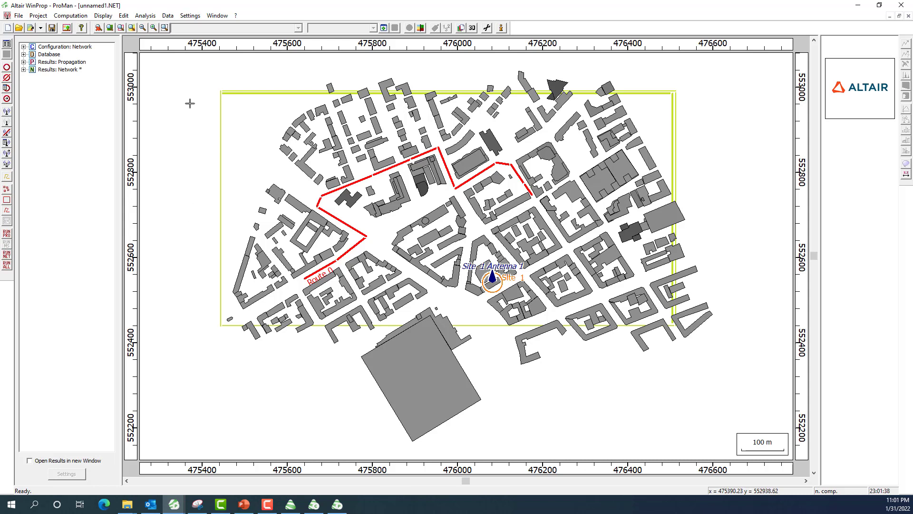
# - Set the height of all points of the Route 0 trajectory to 30 m in the project's simulation parameters
pyautogui.click(38, 15)
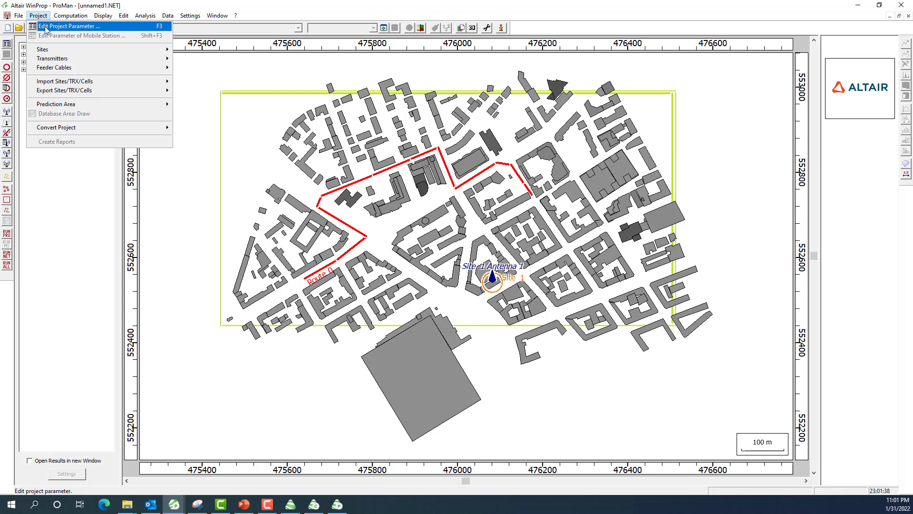
pyautogui.click(46, 27)
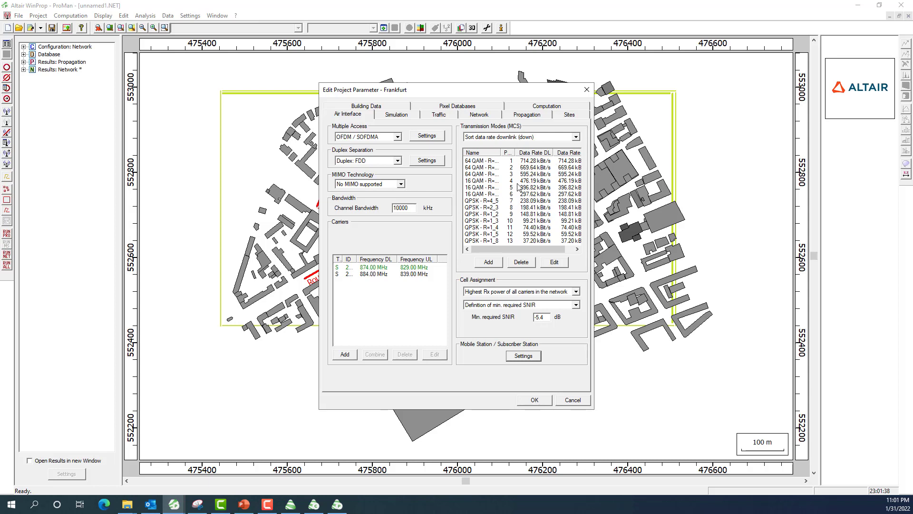
pyautogui.click(391, 116)
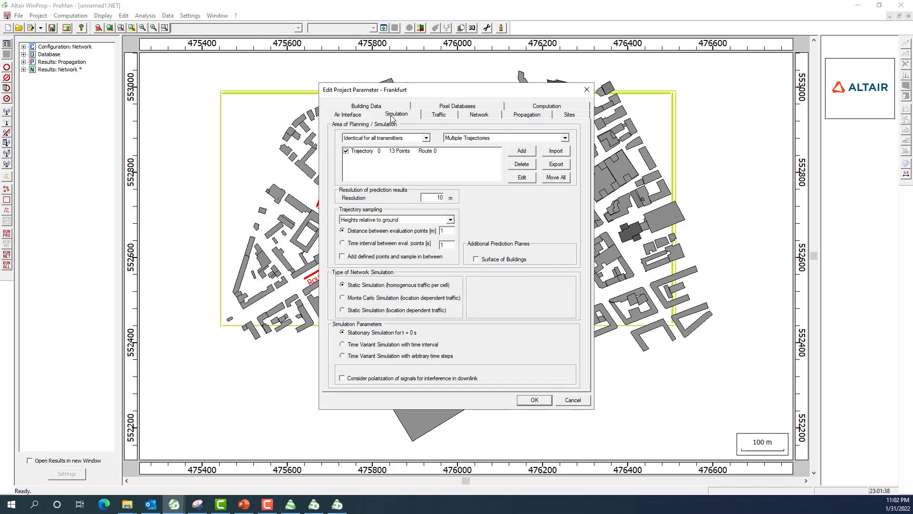
pyautogui.click(408, 151)
pyautogui.click(513, 177)
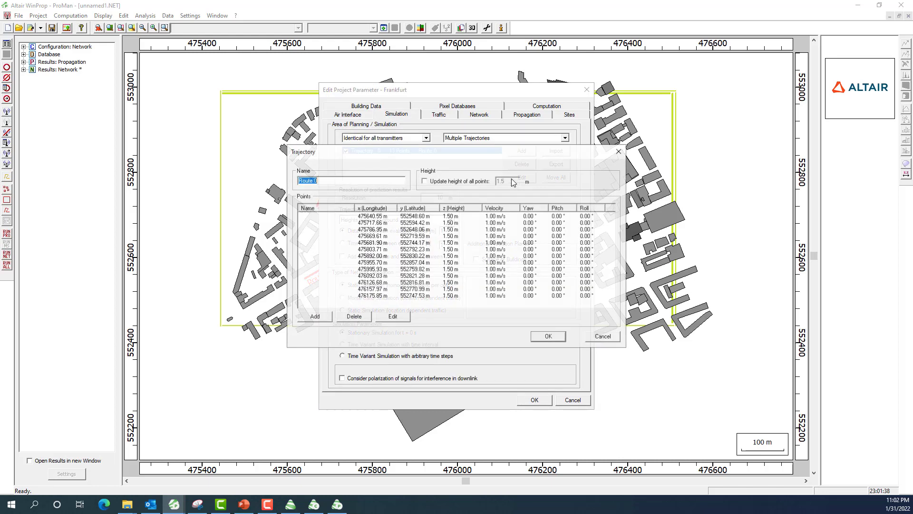
pyautogui.moveTo(457, 157); pyautogui.dragTo(462, 146)
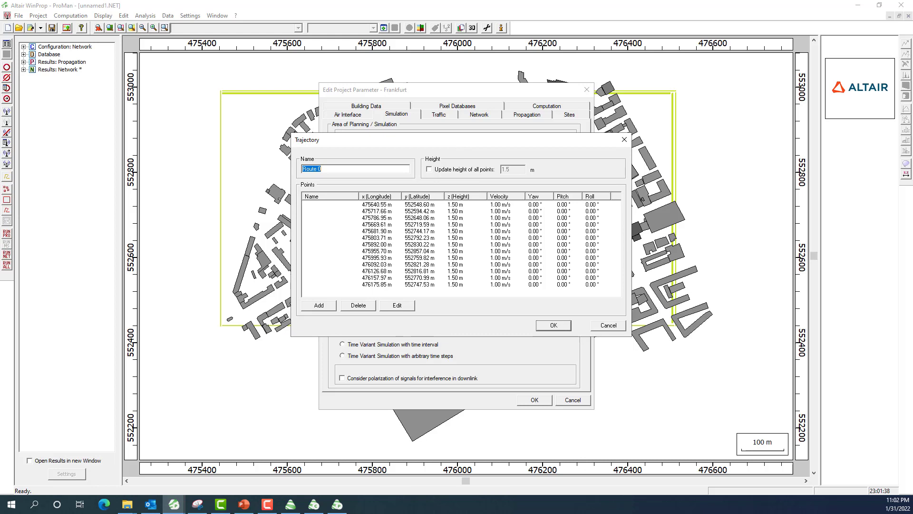
pyautogui.hotkey('alt', 'Tab')
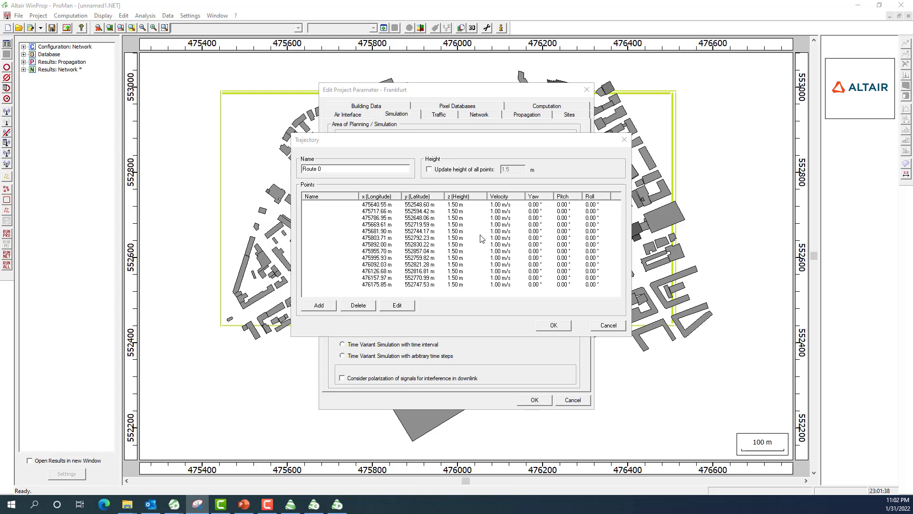
pyautogui.click(453, 170)
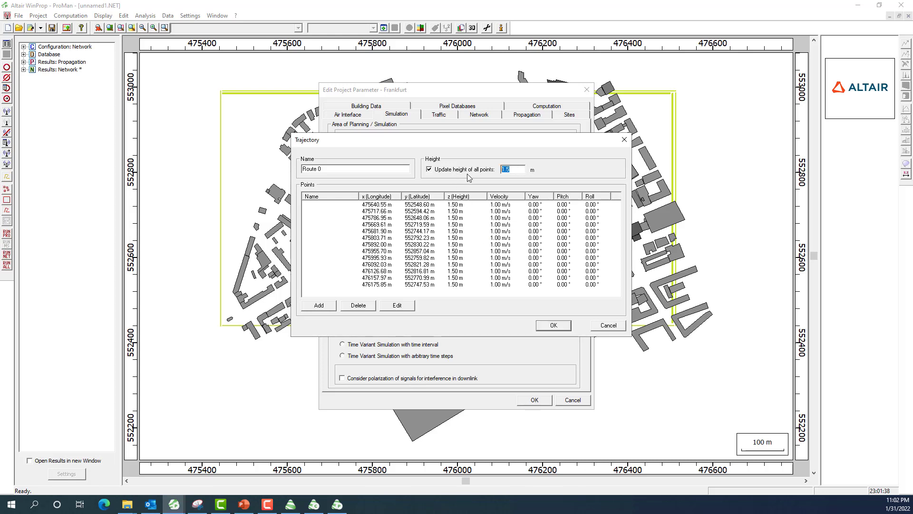
pyautogui.click(557, 325)
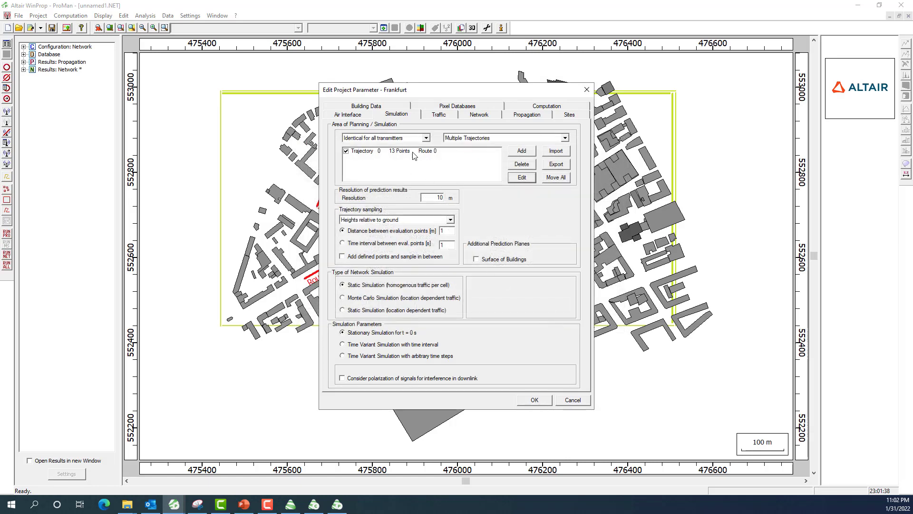
# - Set the height of Route 0's first point to 10 m and its third point to 50 m
pyautogui.click(412, 151)
pyautogui.click(521, 178)
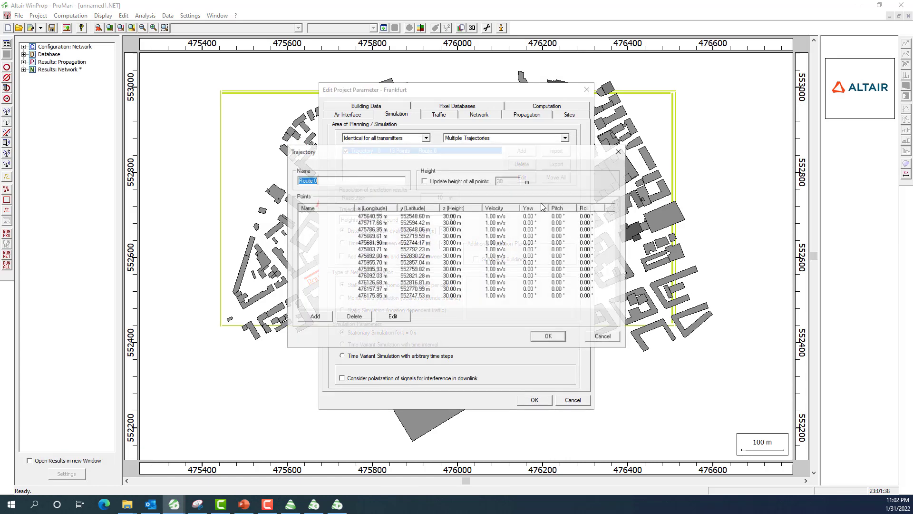
pyautogui.doubleClick(450, 218)
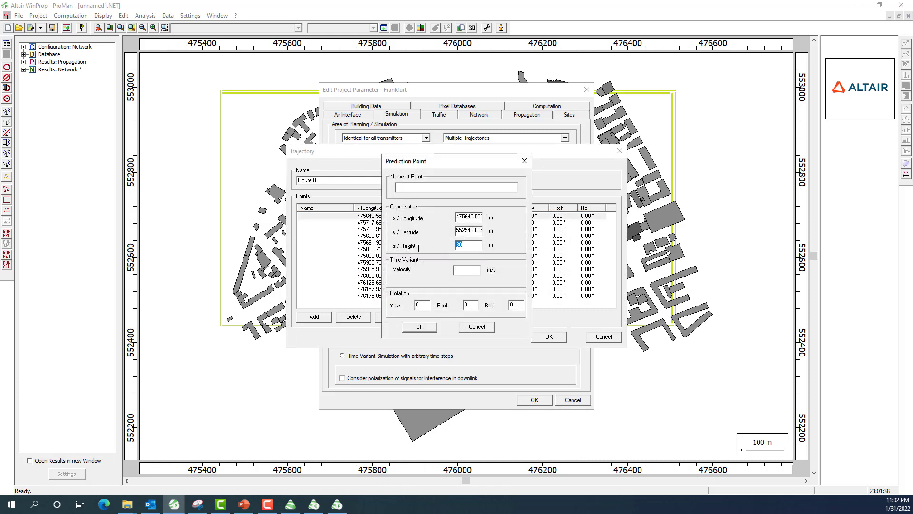
pyautogui.write('10')
pyautogui.click(420, 326)
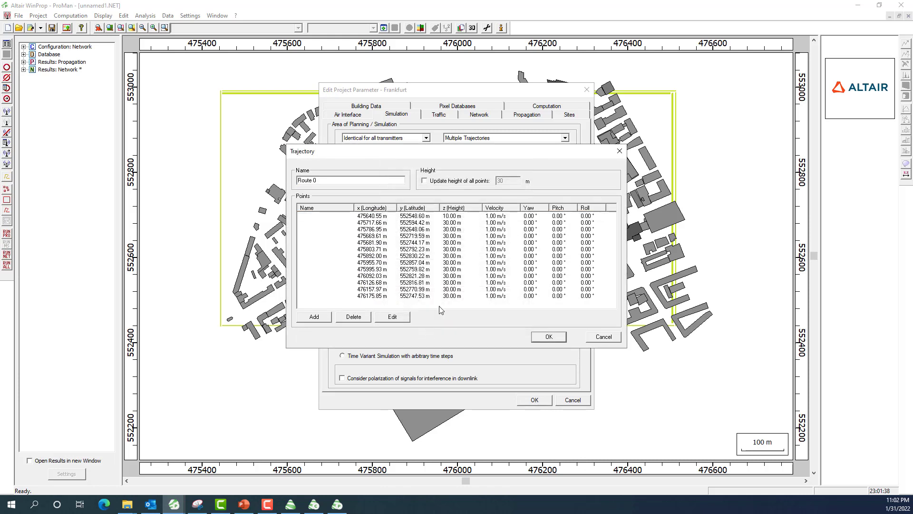
pyautogui.doubleClick(451, 230)
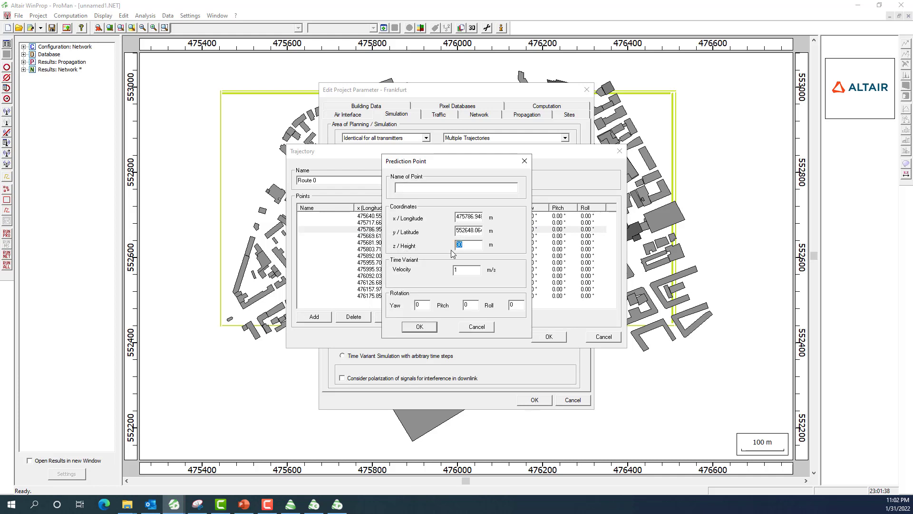
pyautogui.click(431, 326)
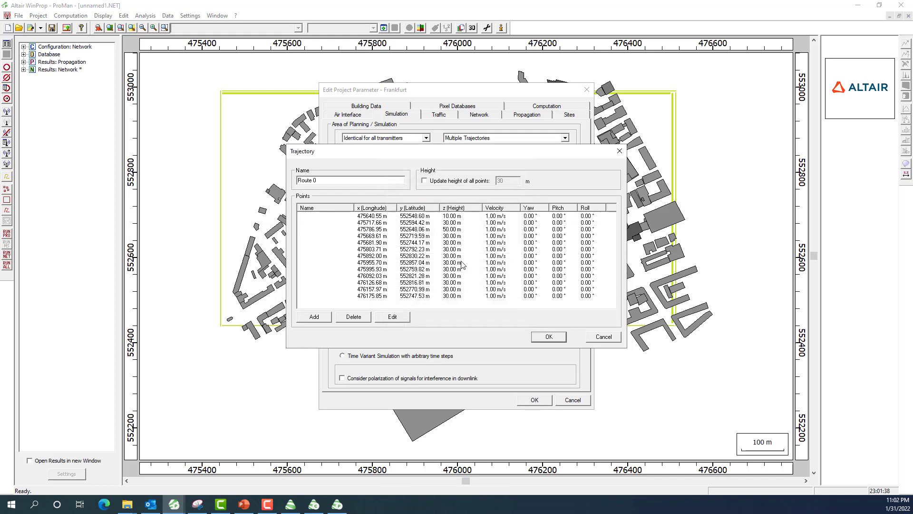
# - Set the height of Route 0's fourth point to 70 m and its fifth point to 100 m, and accept the trajectory
pyautogui.doubleClick(452, 240)
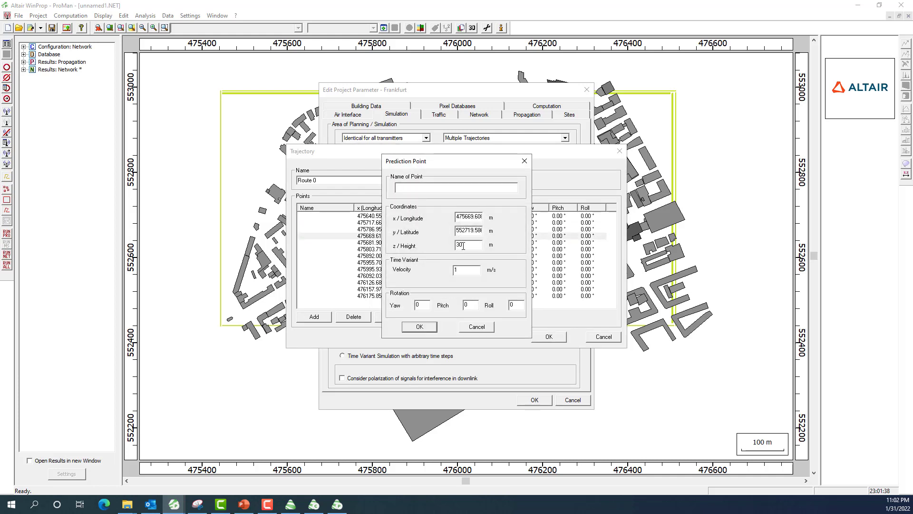
pyautogui.write('70')
pyautogui.click(429, 326)
pyautogui.doubleClick(451, 243)
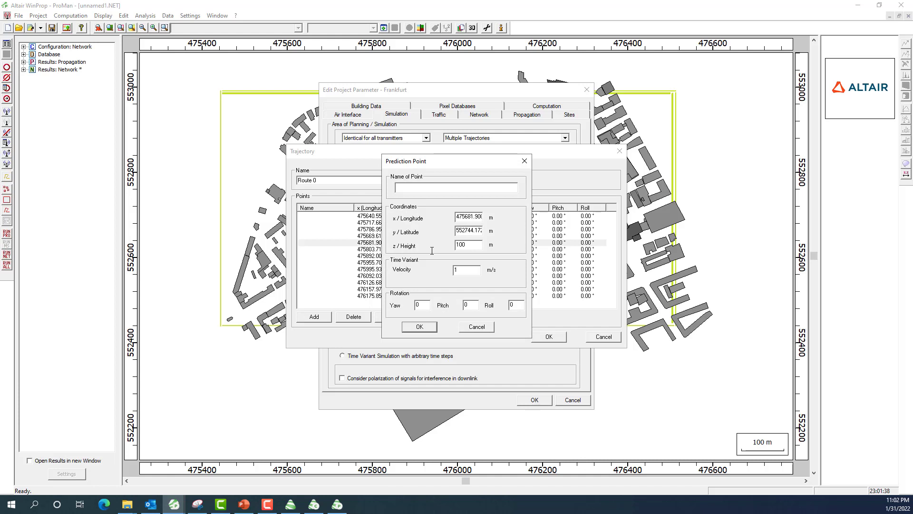
pyautogui.write('100')
pyautogui.click(419, 326)
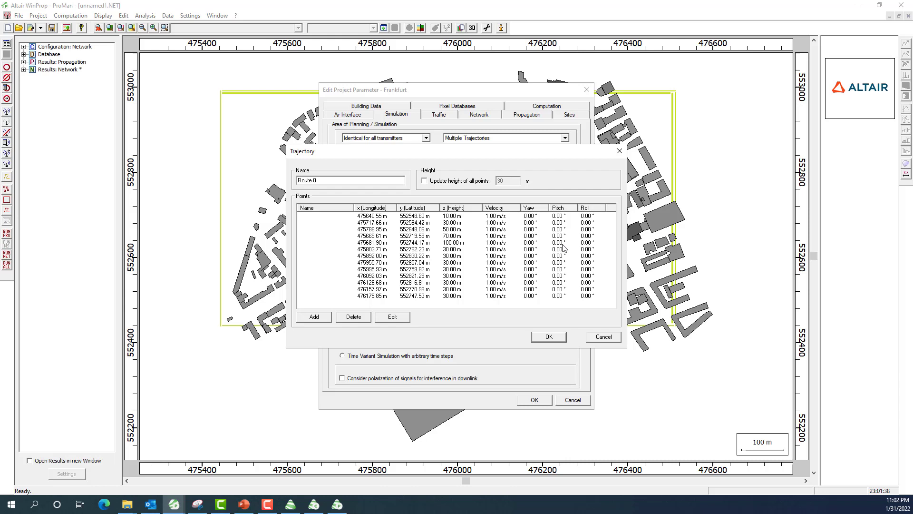
pyautogui.click(549, 336)
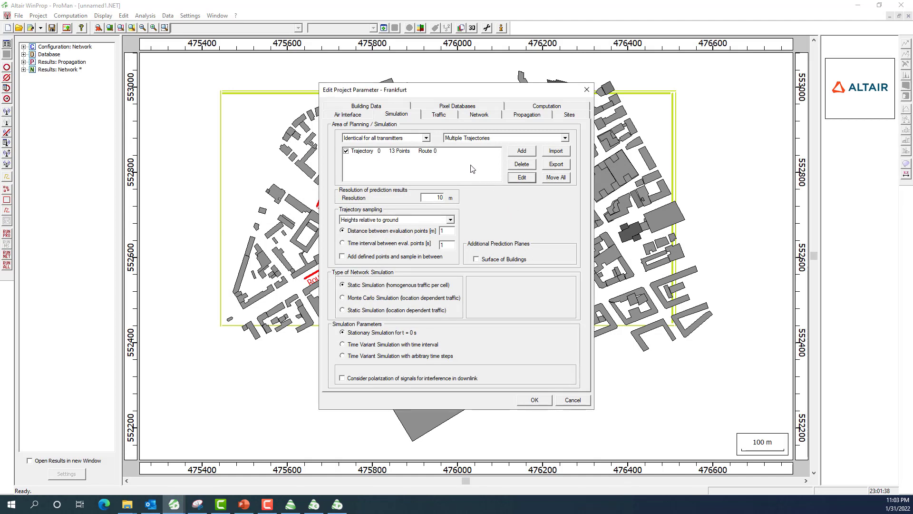
# - Include the maximum achievable throughput in the general network results
pyautogui.click(447, 115)
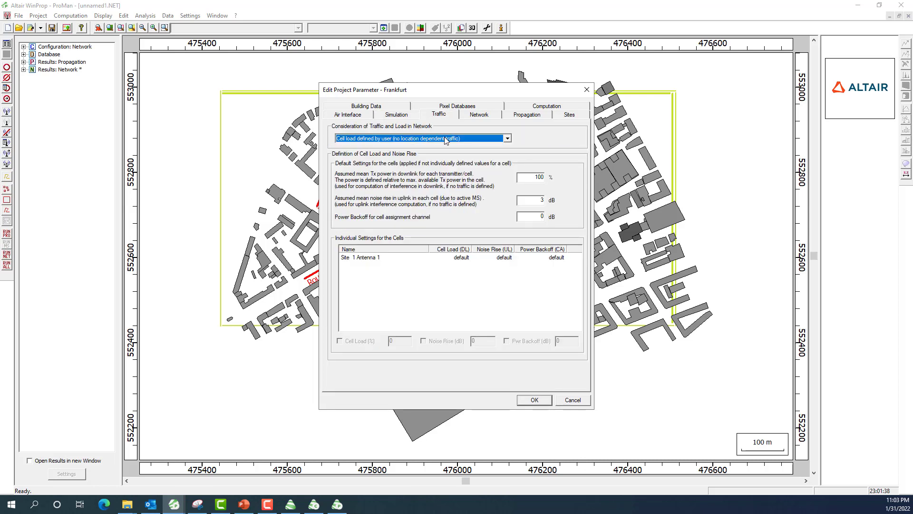
pyautogui.click(480, 115)
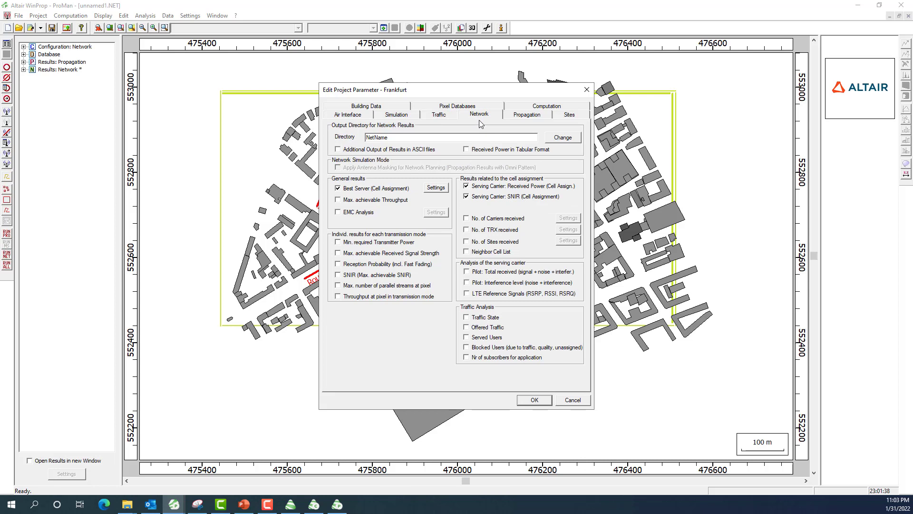
pyautogui.click(359, 204)
# - Enable consideration of the mobile station's antenna in the propagation settings
pyautogui.click(540, 119)
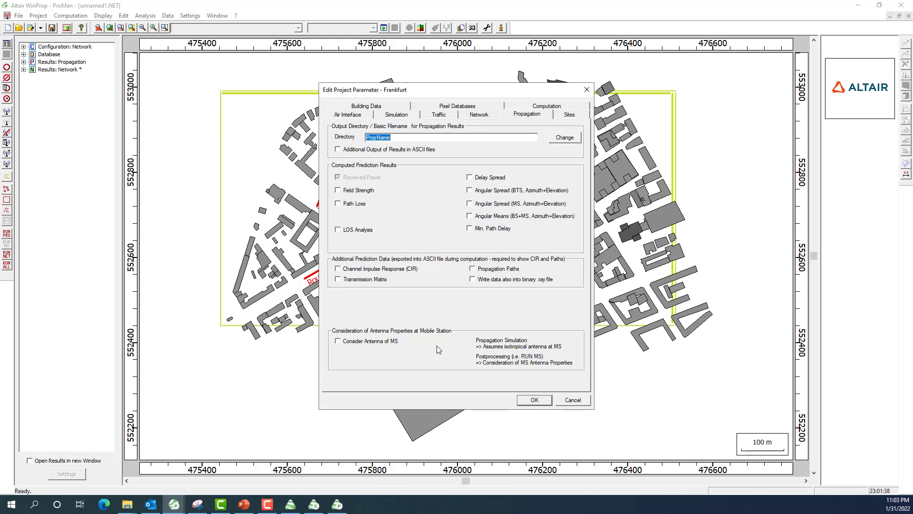
pyautogui.moveTo(516, 91); pyautogui.dragTo(671, 64)
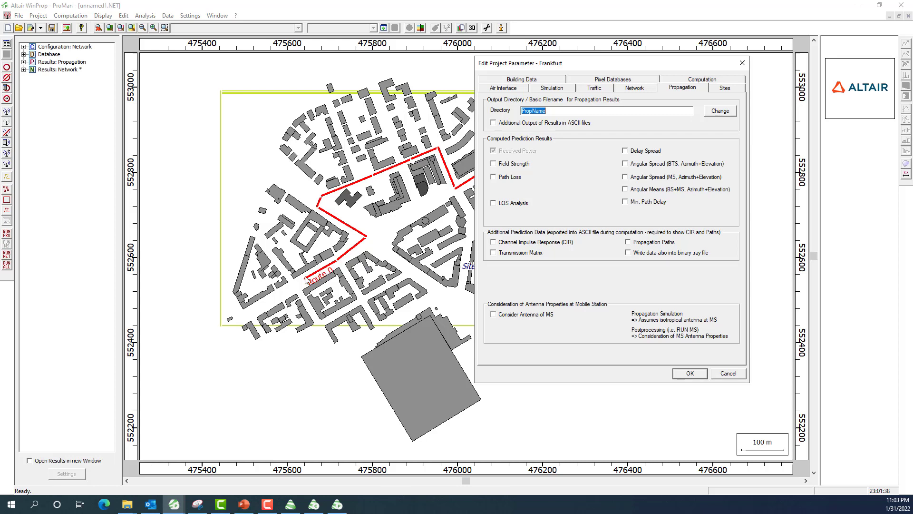
pyautogui.click(494, 314)
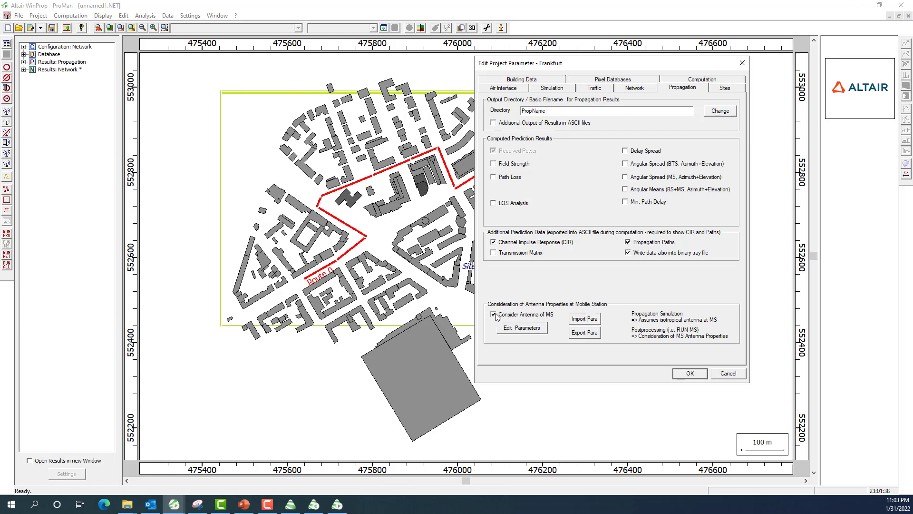
# - Assign the Drone.ffe pattern from the Antennas folder to the mobile station's single receiver antenna element
pyautogui.click(532, 332)
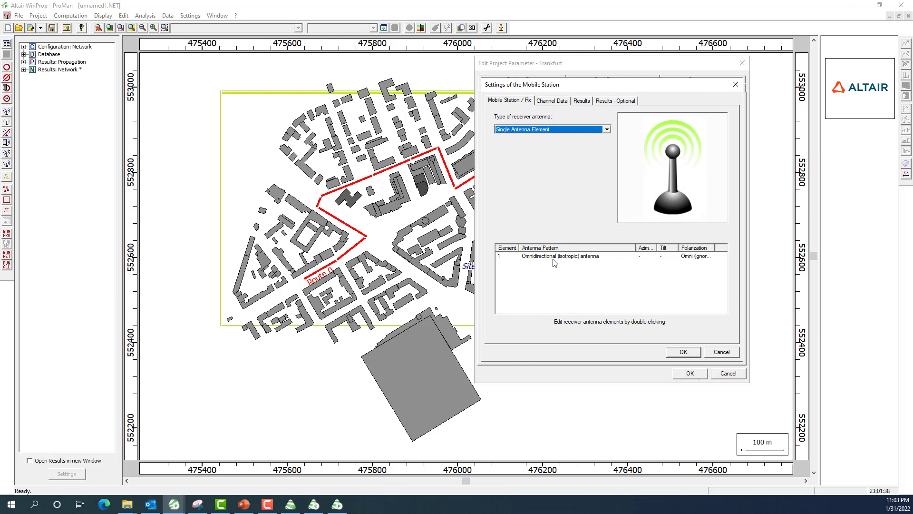
pyautogui.doubleClick(554, 256)
pyautogui.click(676, 171)
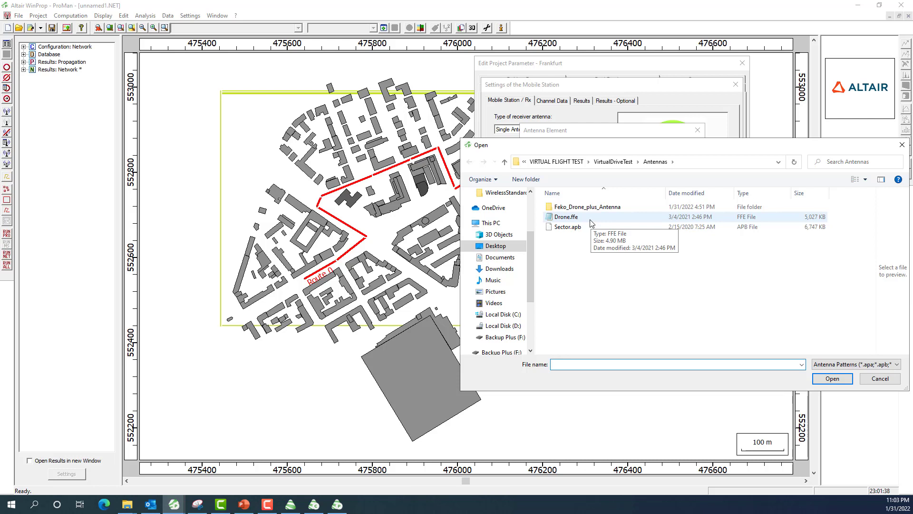
pyautogui.click(592, 223)
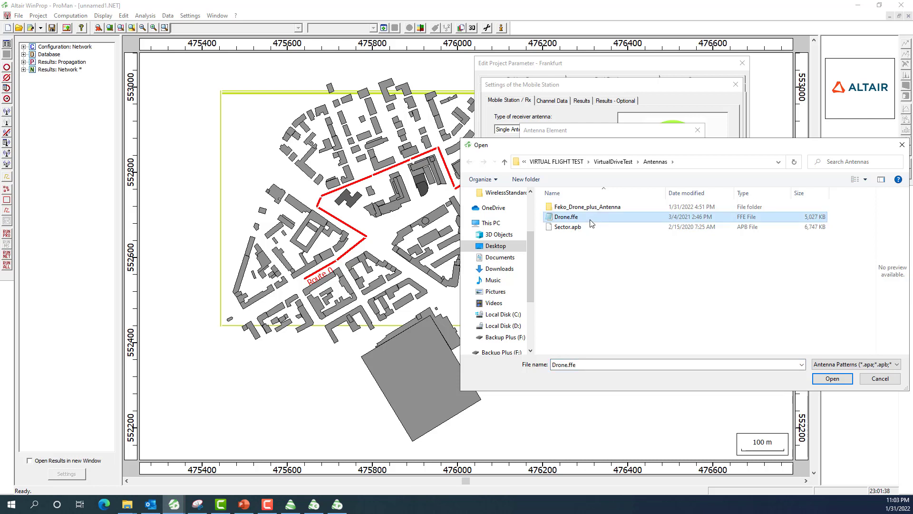
pyautogui.click(831, 379)
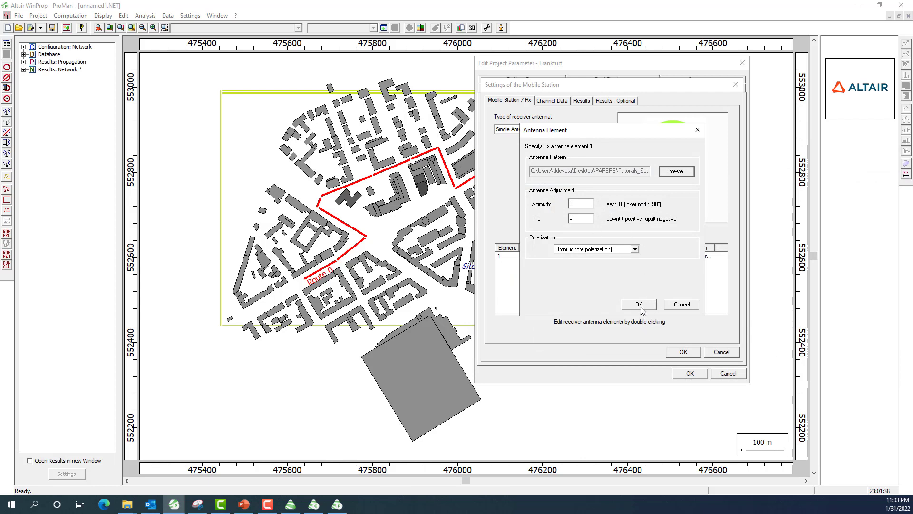
pyautogui.click(639, 305)
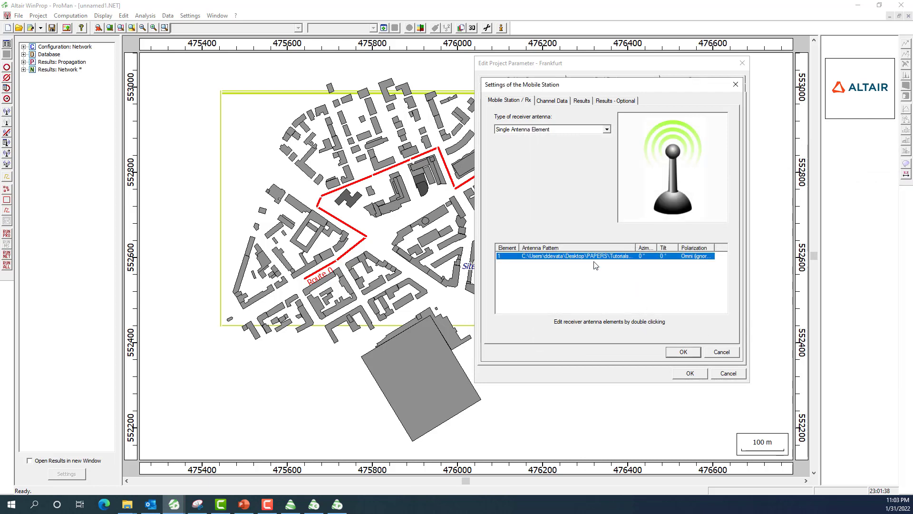
pyautogui.click(683, 352)
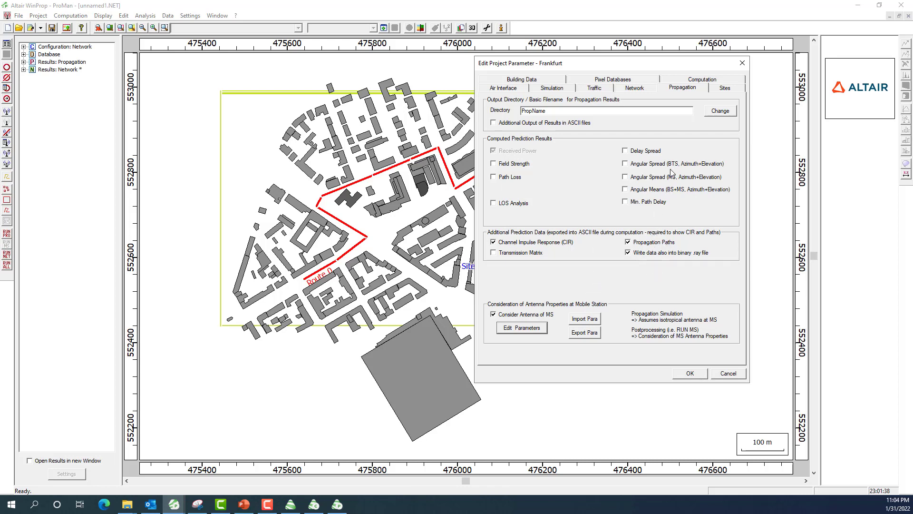
# - Add a new site of type External Site (Prediction Result) to the project's site list
pyautogui.click(723, 92)
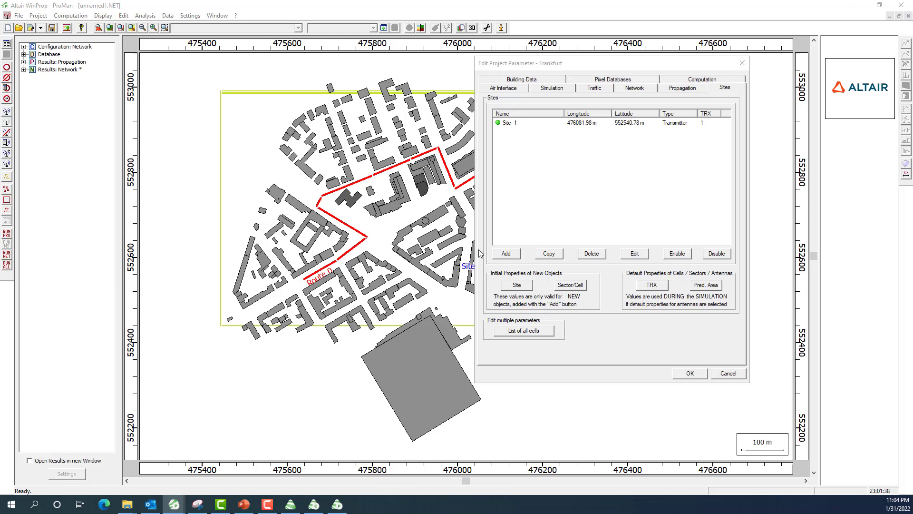
pyautogui.click(516, 257)
pyautogui.click(516, 257)
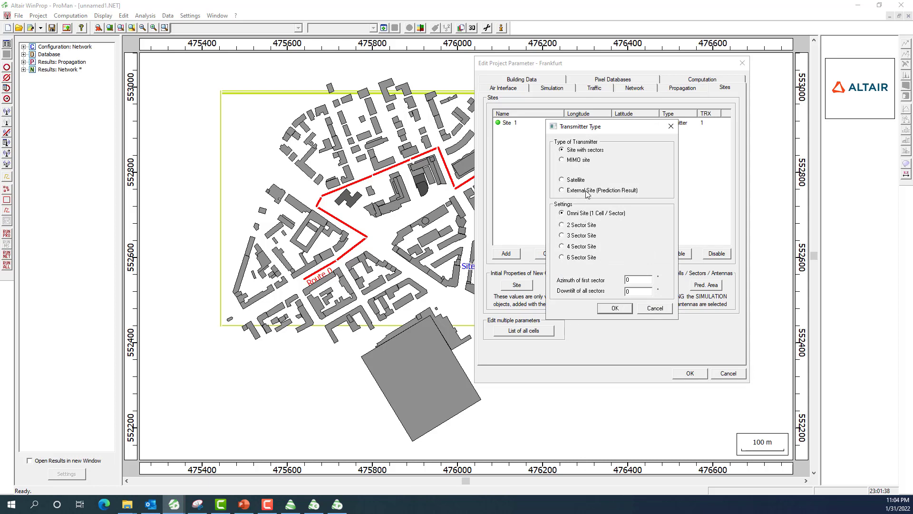
pyautogui.click(588, 191)
pyautogui.click(614, 308)
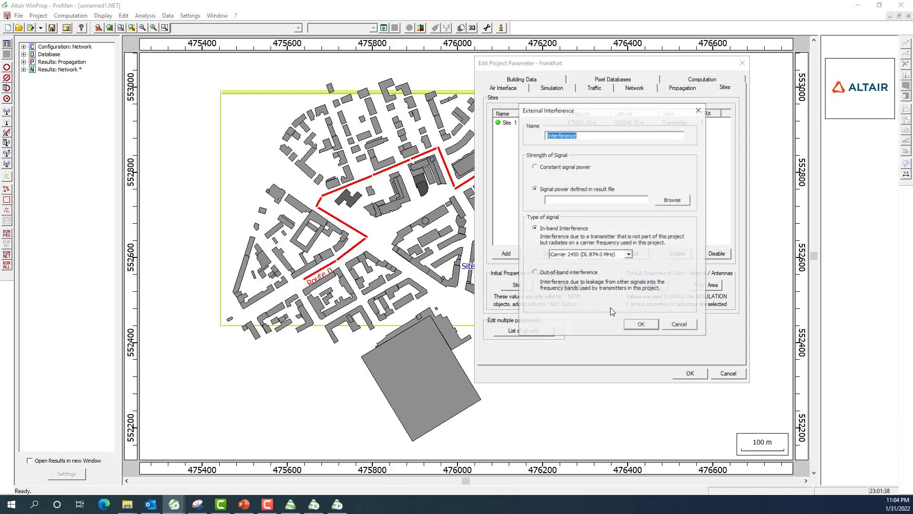
pyautogui.moveTo(618, 112); pyautogui.dragTo(439, 120)
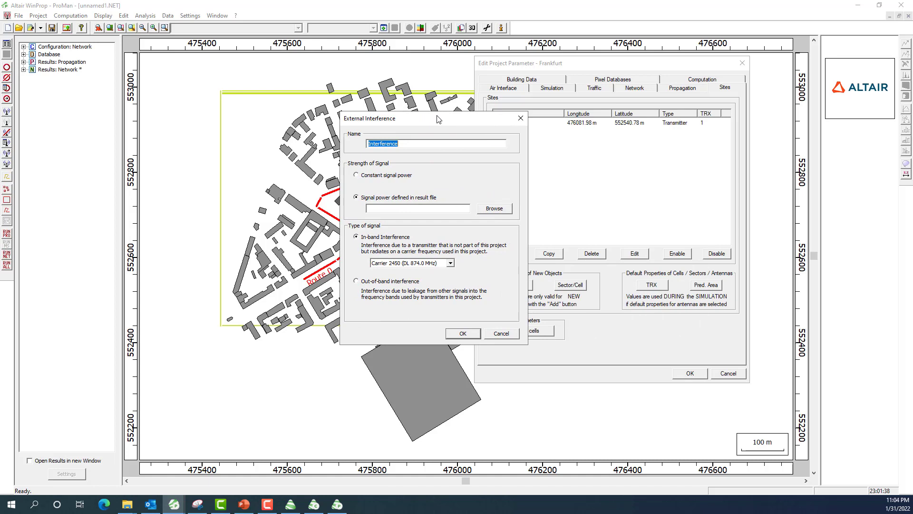
# - Define the external interference with a constant signal power of -40 dBm as out-of-band interference
pyautogui.click(373, 175)
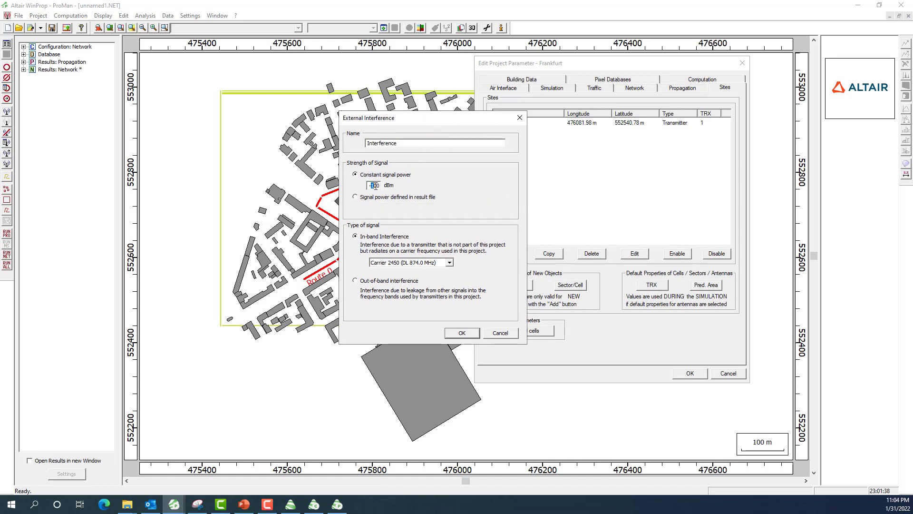
pyautogui.write('-4')
pyautogui.click(356, 281)
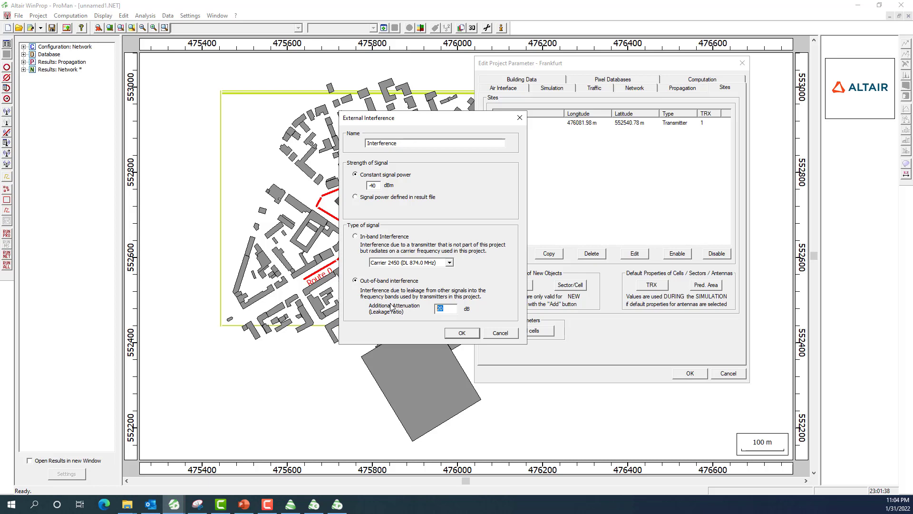
pyautogui.click(462, 334)
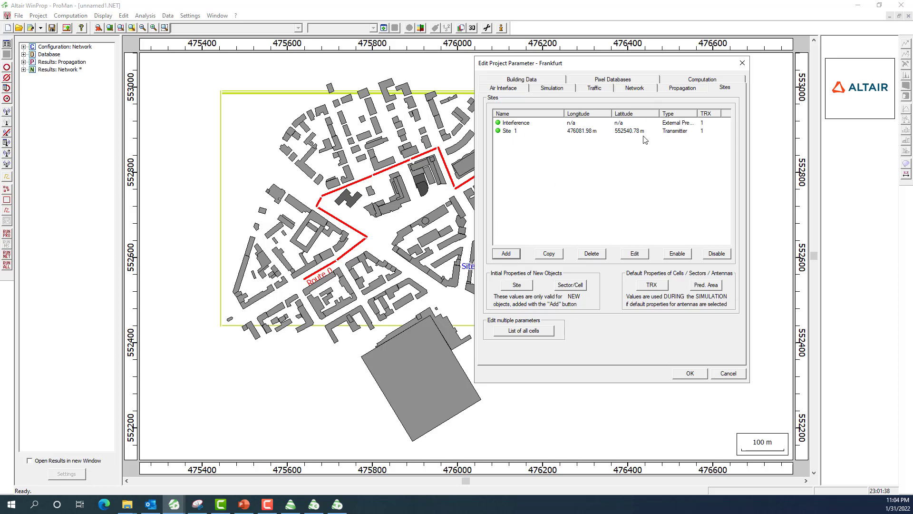
# - Review the parameters of the Intelligent Ray Tracing prediction model and accept the project parameters
pyautogui.click(699, 79)
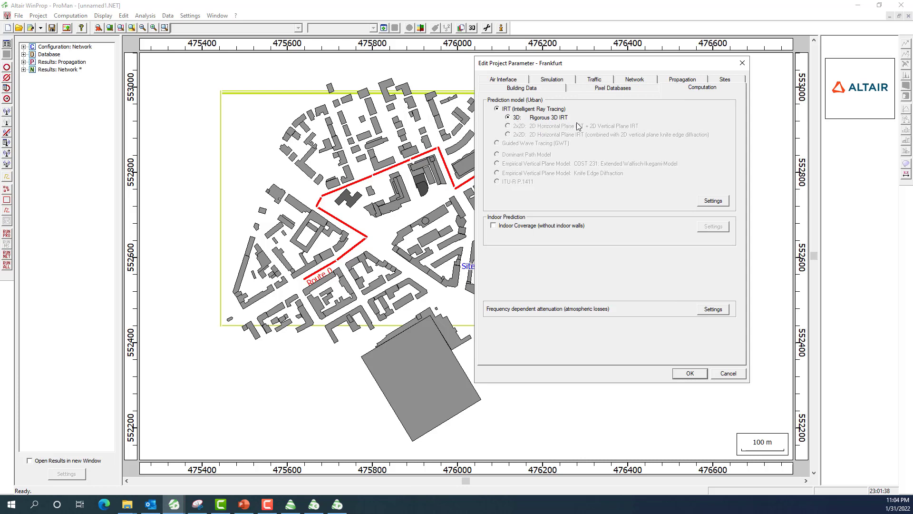
pyautogui.click(718, 203)
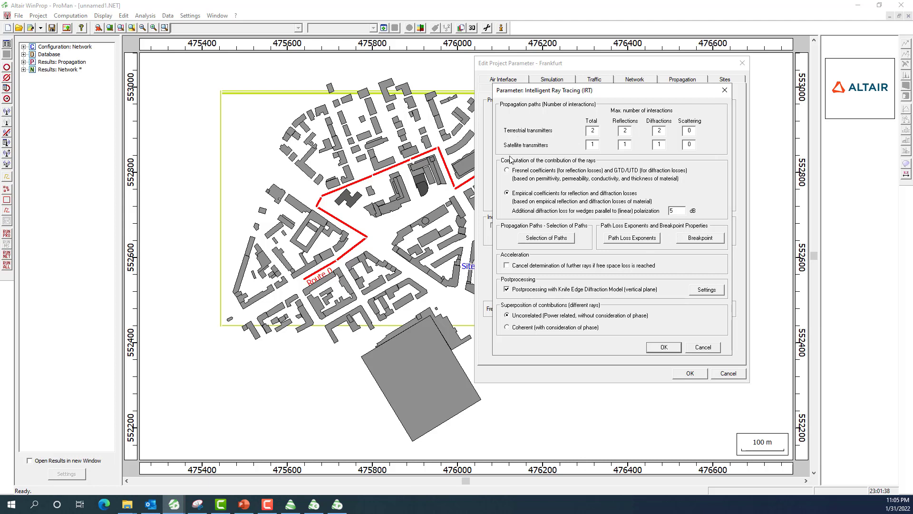
pyautogui.click(663, 346)
pyautogui.click(689, 373)
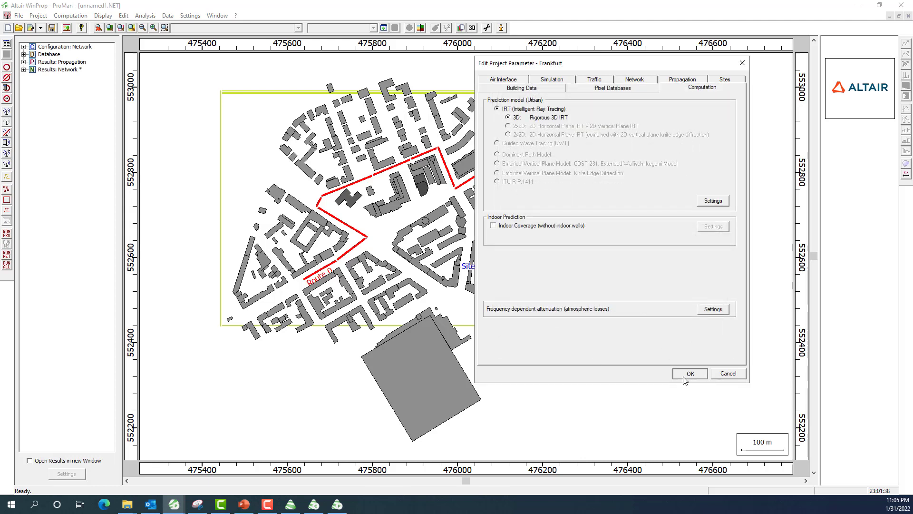
# - Save the project as VFT in the Drone Over City folder on the Desktop
pyautogui.click(18, 16)
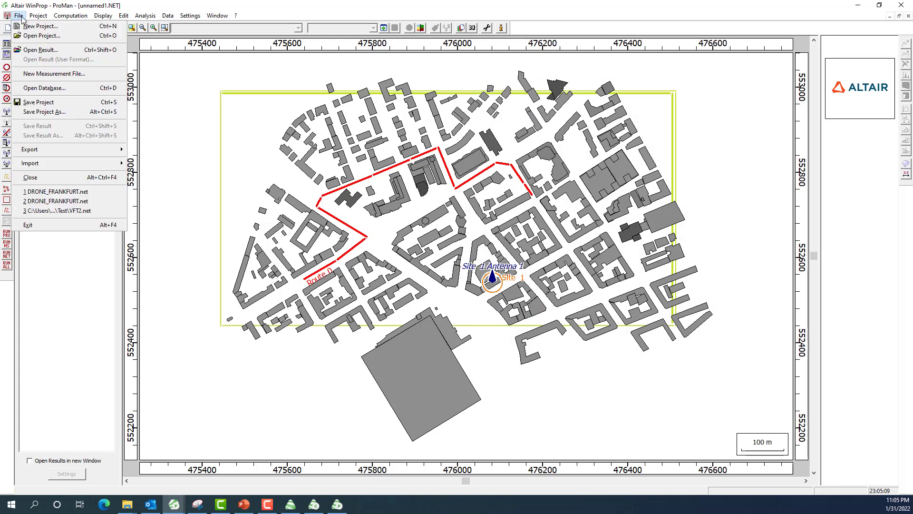
pyautogui.click(51, 112)
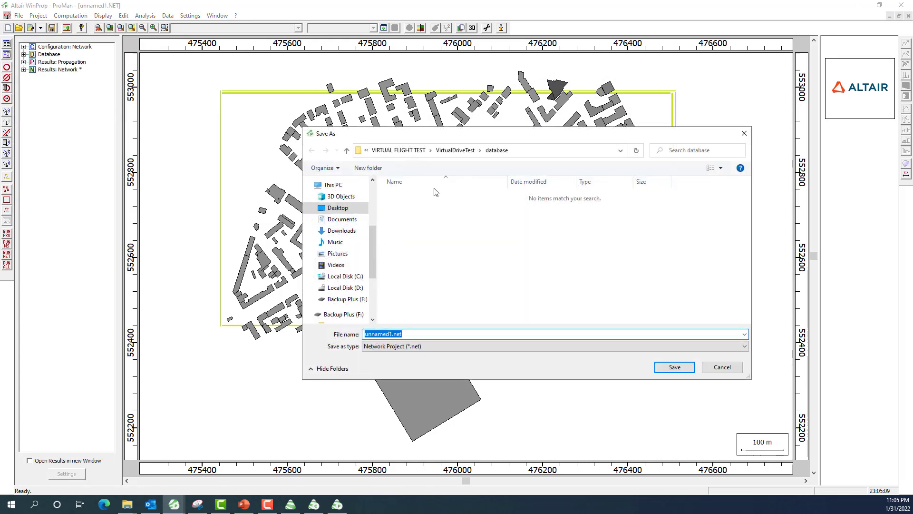
pyautogui.click(399, 149)
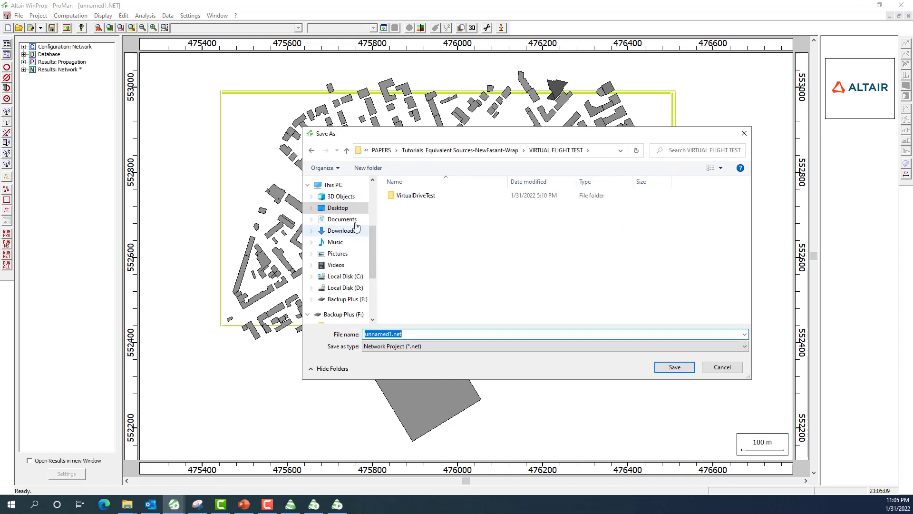
pyautogui.click(338, 208)
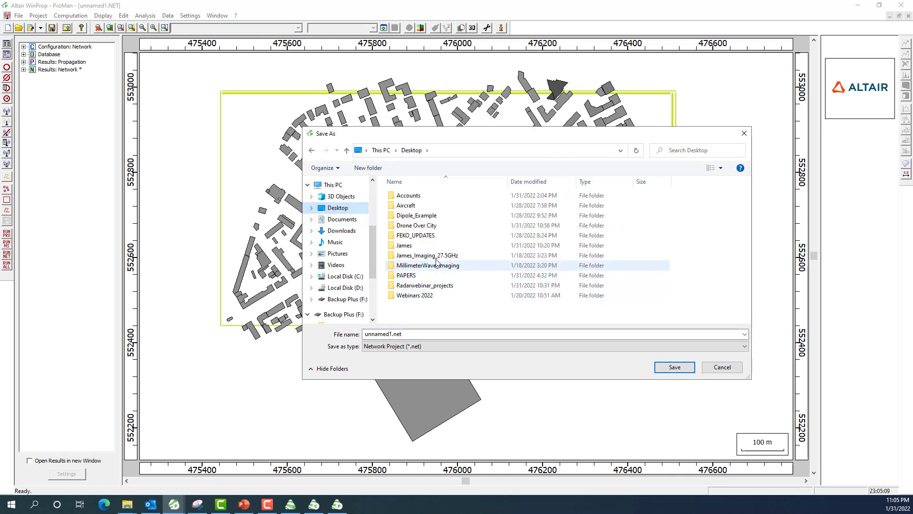
pyautogui.doubleClick(425, 226)
pyautogui.click(416, 334)
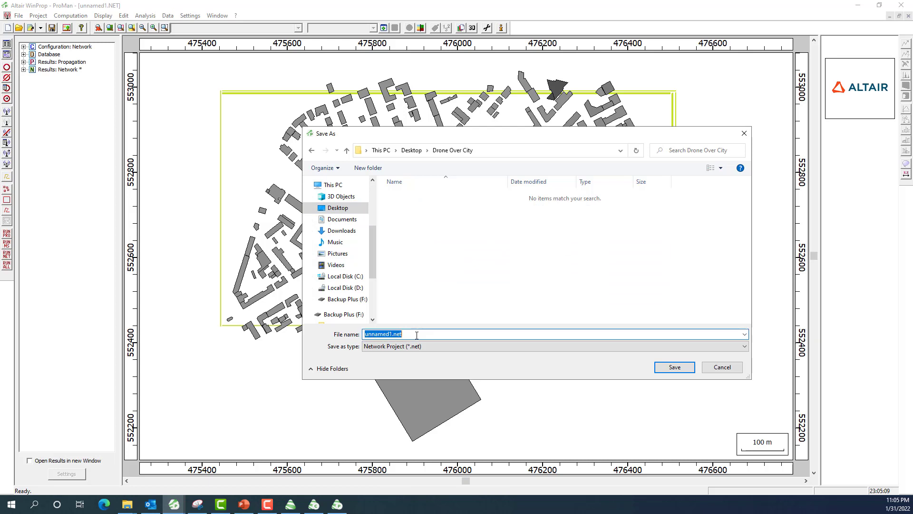
pyautogui.write('VFT')
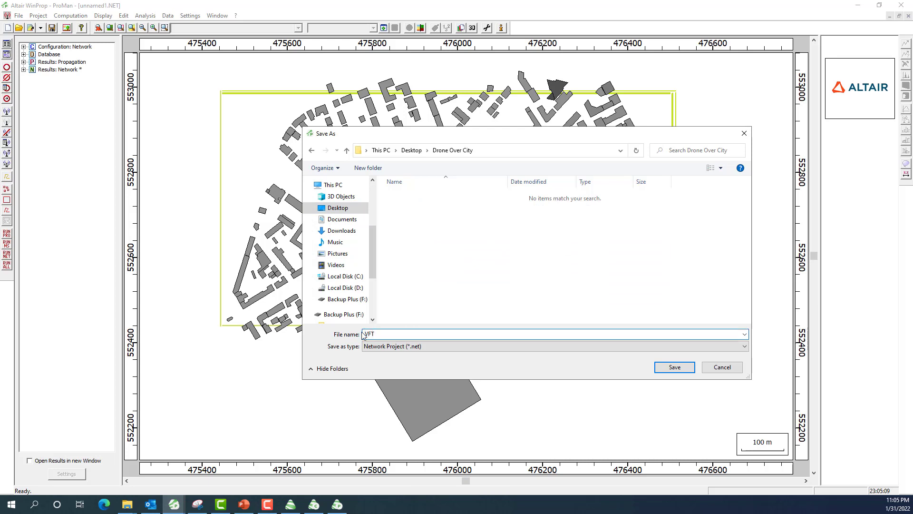
pyautogui.click(666, 371)
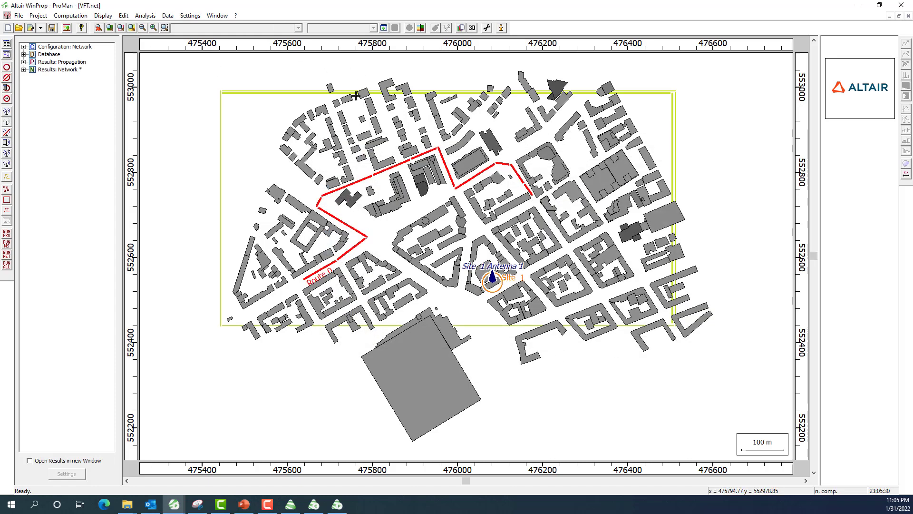
pyautogui.click(73, 16)
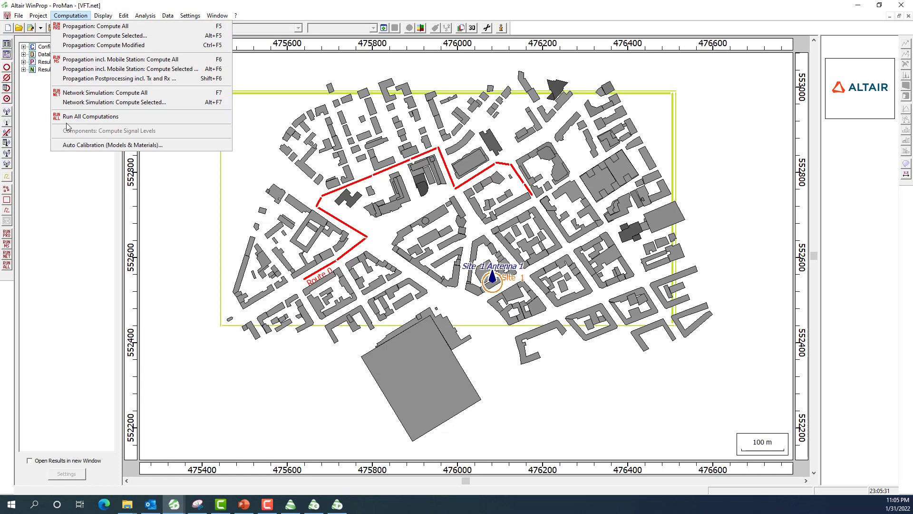
pyautogui.click(38, 235)
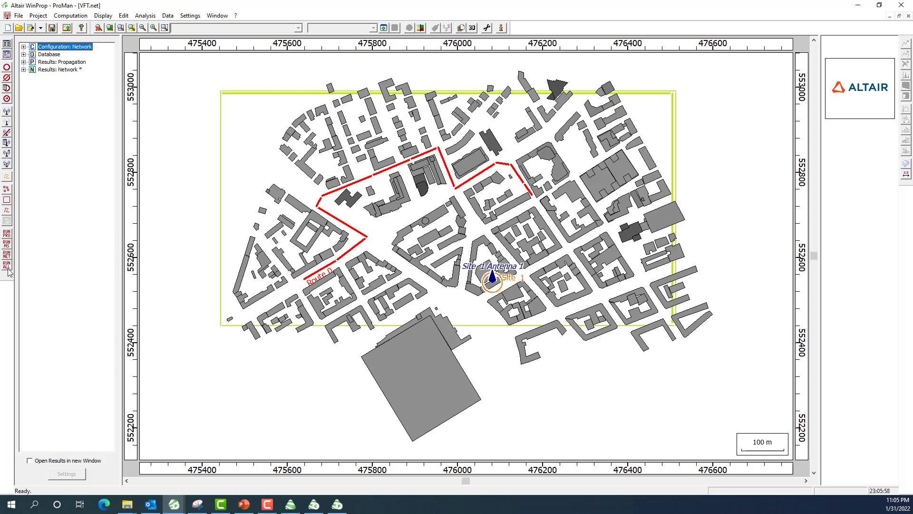
# - Minimize the VFT project and switch to the maximized ProMan window with the computed DRONE_FRANKFURT.net project
pyautogui.click(858, 6)
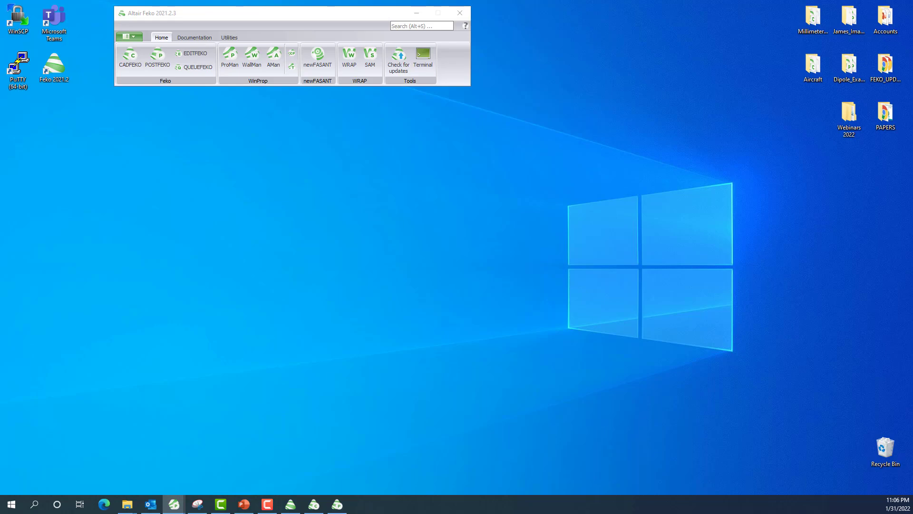
pyautogui.click(198, 504)
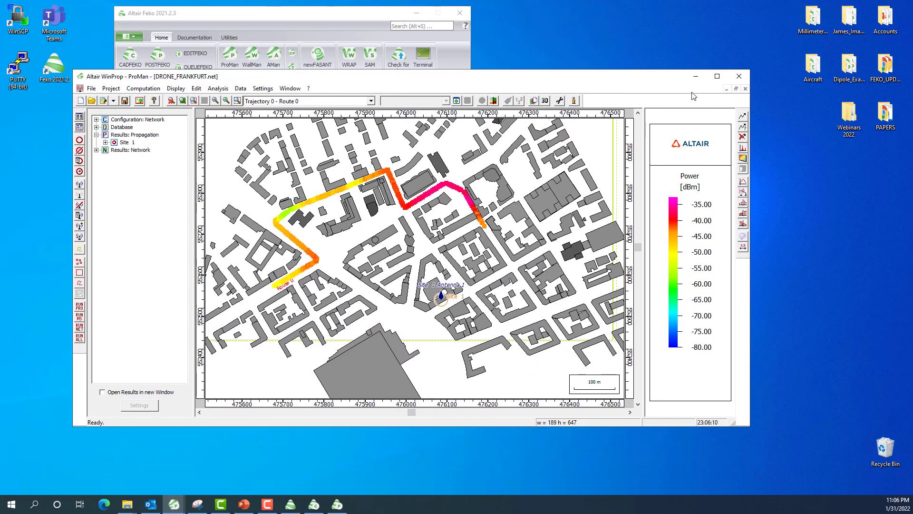
pyautogui.doubleClick(726, 76)
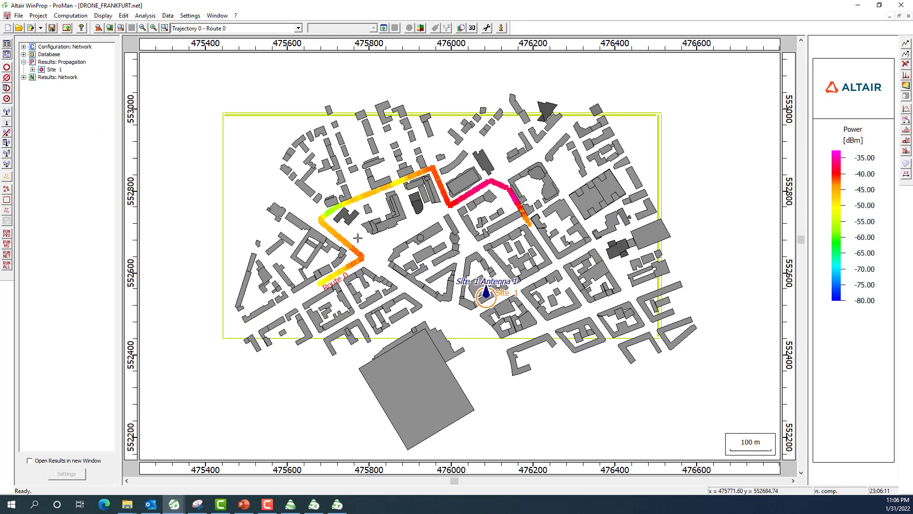
# - Display the Power and Power (MS) propagation results of Site 1 Antenna 1 on Carrier 2550
pyautogui.click(32, 70)
pyautogui.click(42, 77)
pyautogui.click(49, 84)
pyautogui.click(69, 93)
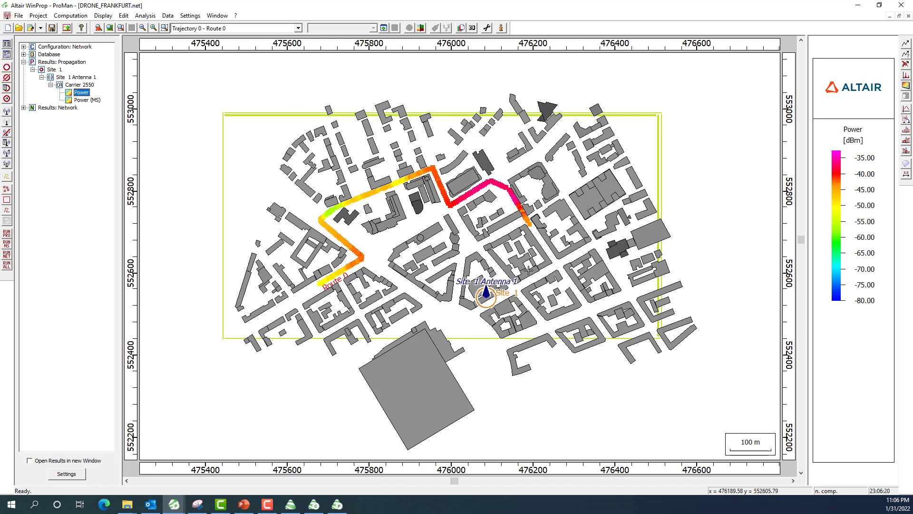
pyautogui.click(88, 100)
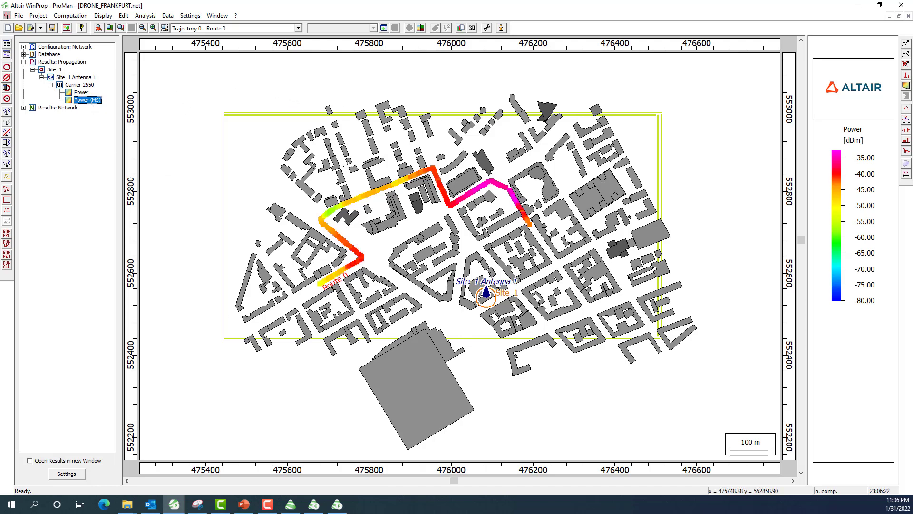
# - Display the downlink maximum throughput from the network results along the drone route
pyautogui.click(24, 107)
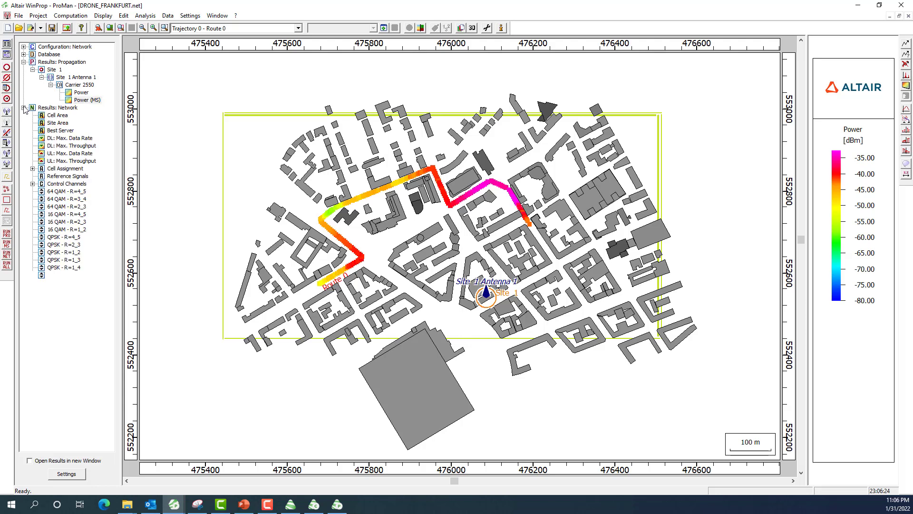
pyautogui.click(62, 146)
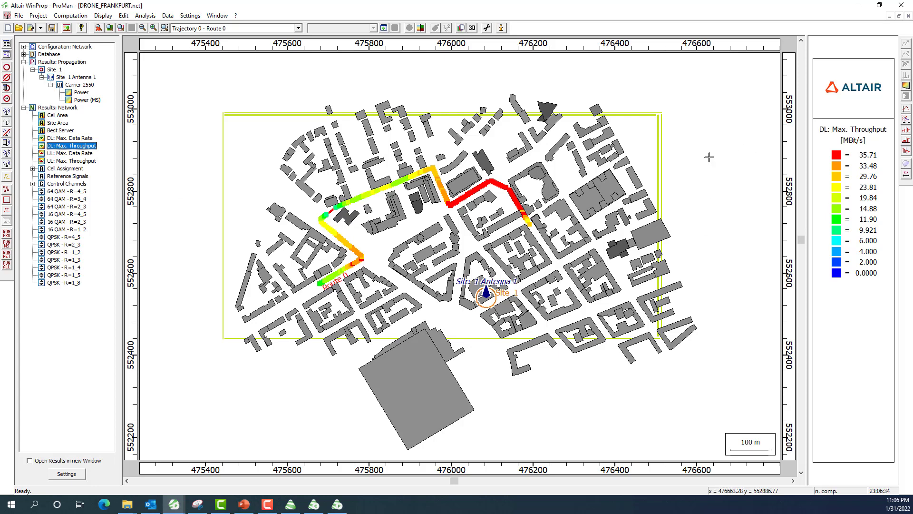
# - Display the Carrier 2550 Power result and show the propagation paths to a point near the route's western bend
pyautogui.click(83, 86)
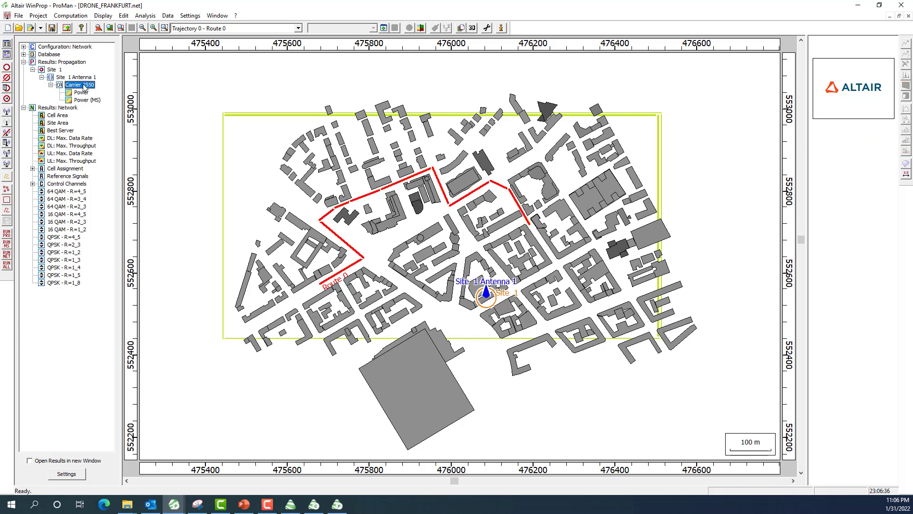
pyautogui.click(81, 92)
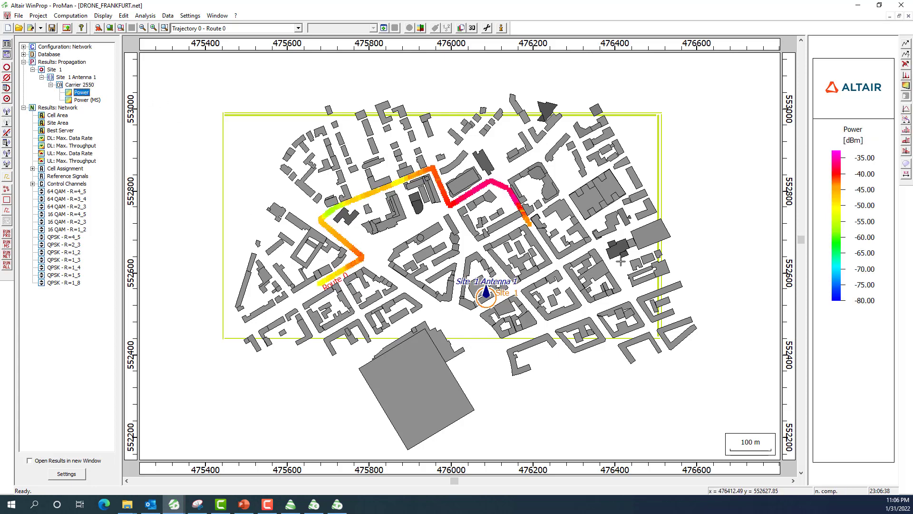
pyautogui.click(906, 44)
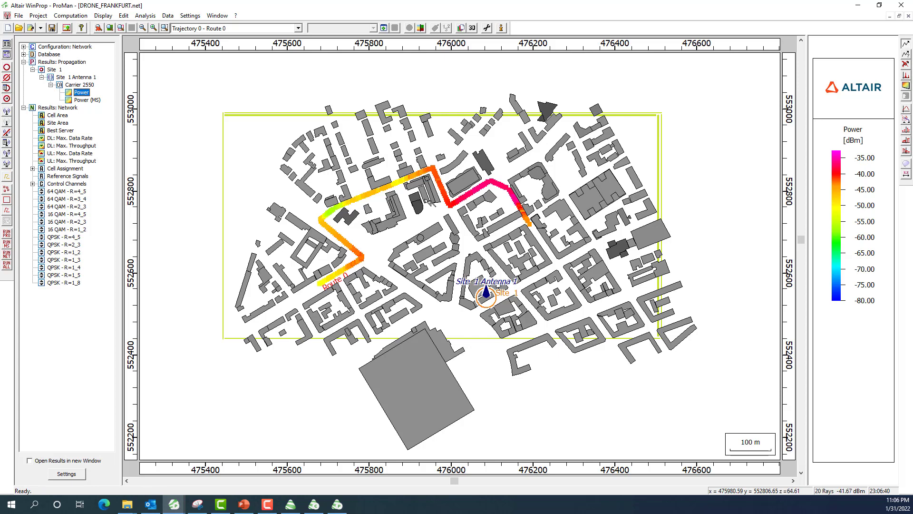
pyautogui.click(334, 208)
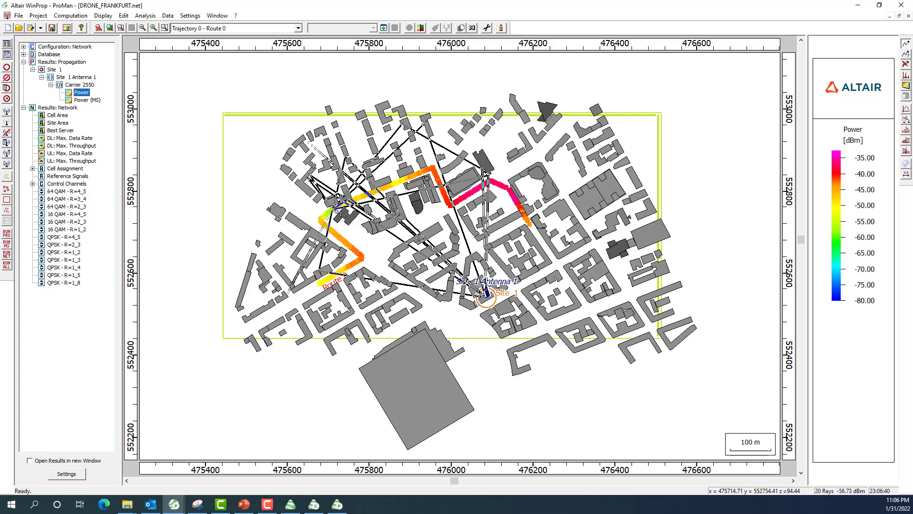
pyautogui.click(336, 206)
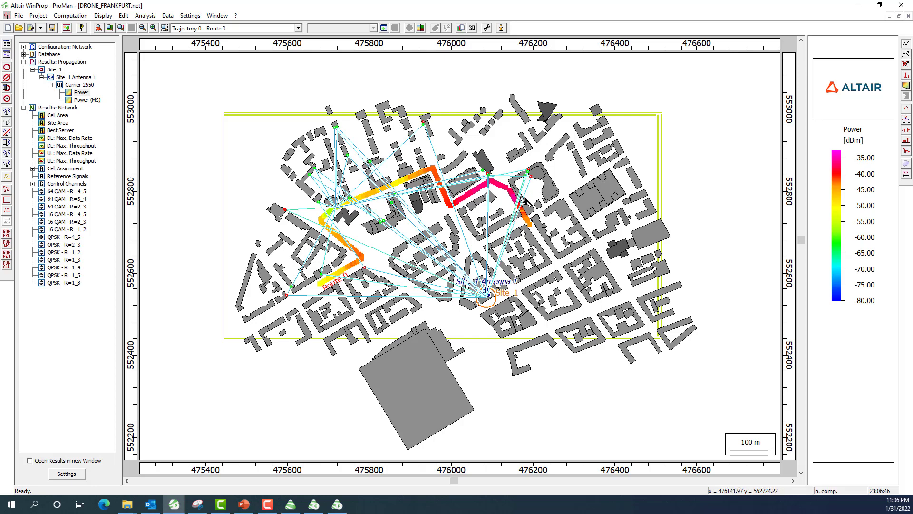
# - Examine the ray paths and received power along the drone trajectory in the 3D city view
pyautogui.click(472, 28)
pyautogui.moveTo(419, 285); pyautogui.dragTo(517, 298)
pyautogui.scroll(5, 369, 256)
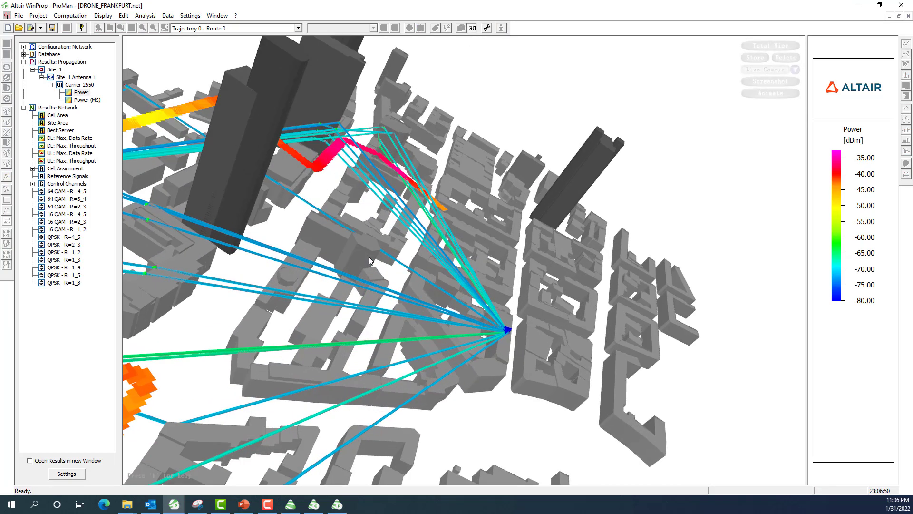
pyautogui.scroll(-3, 369, 256)
pyautogui.moveTo(455, 242); pyautogui.dragTo(432, 215)
pyautogui.moveTo(291, 222); pyautogui.dragTo(486, 250)
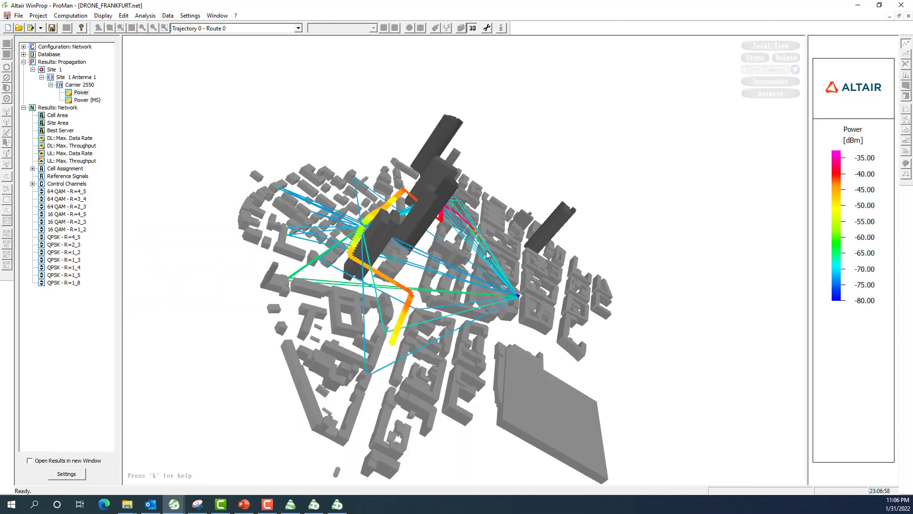
pyautogui.scroll(3, 486, 250)
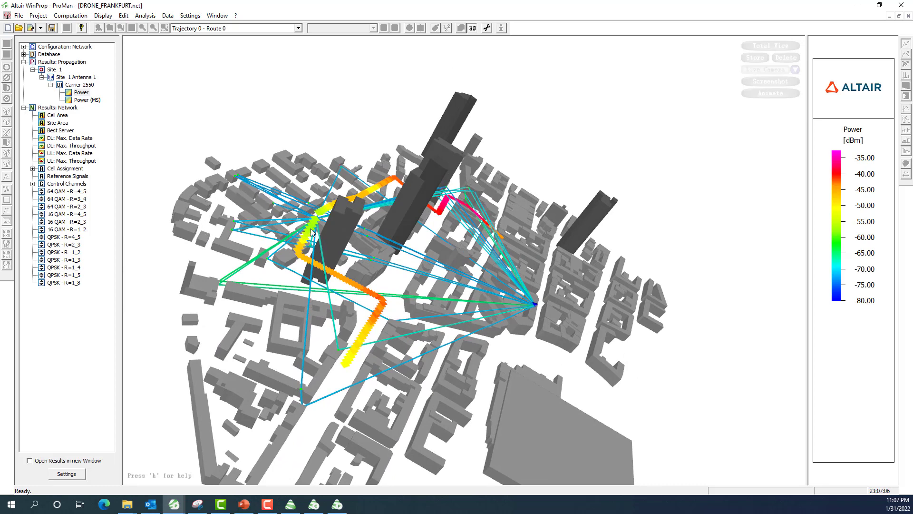
pyautogui.scroll(3, 307, 227)
pyautogui.moveTo(306, 228); pyautogui.dragTo(366, 210, button='middle')
pyautogui.scroll(-3, 367, 210)
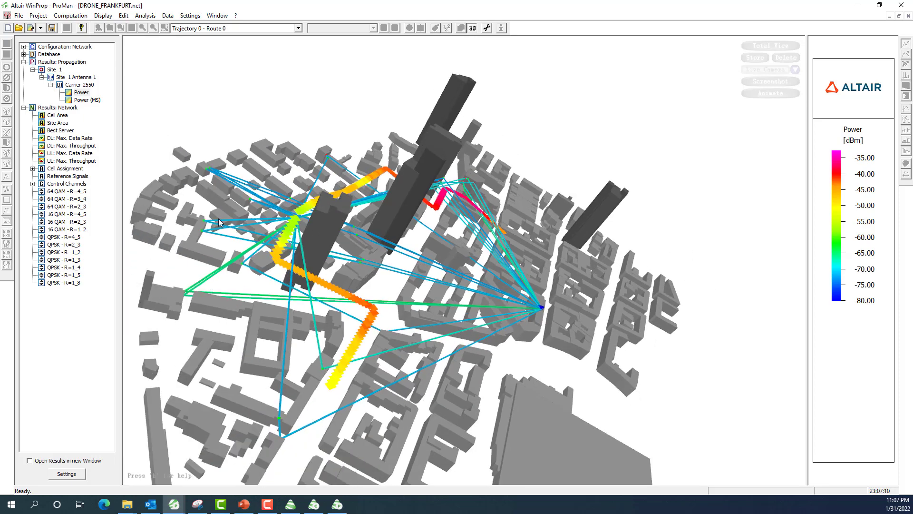
# - Animate the ray paths along the drone trajectory in the 3D city view and save the animation as DRONE_FRANKFURT3DScene.mov, replacing the existing file
pyautogui.scroll(-3, 285, 223)
pyautogui.moveTo(256, 221); pyautogui.dragTo(245, 210)
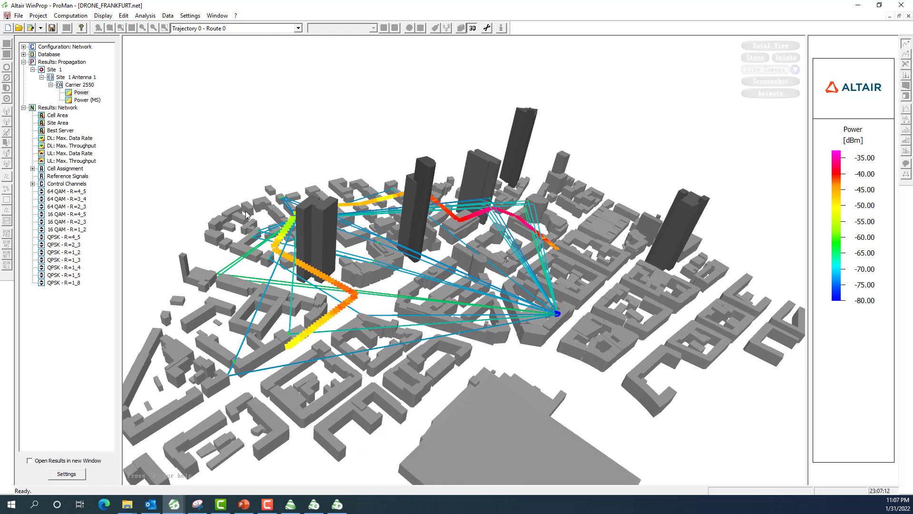
pyautogui.scroll(1, 359, 299)
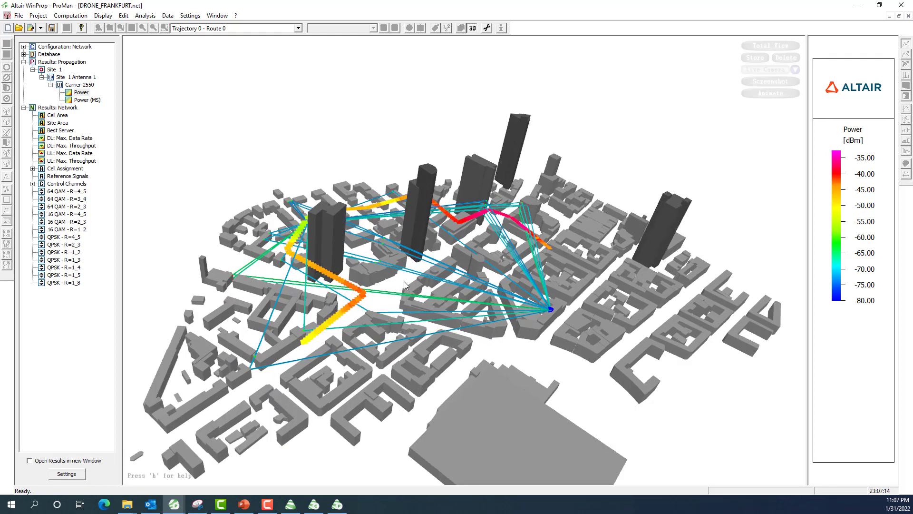
pyautogui.scroll(1, 405, 285)
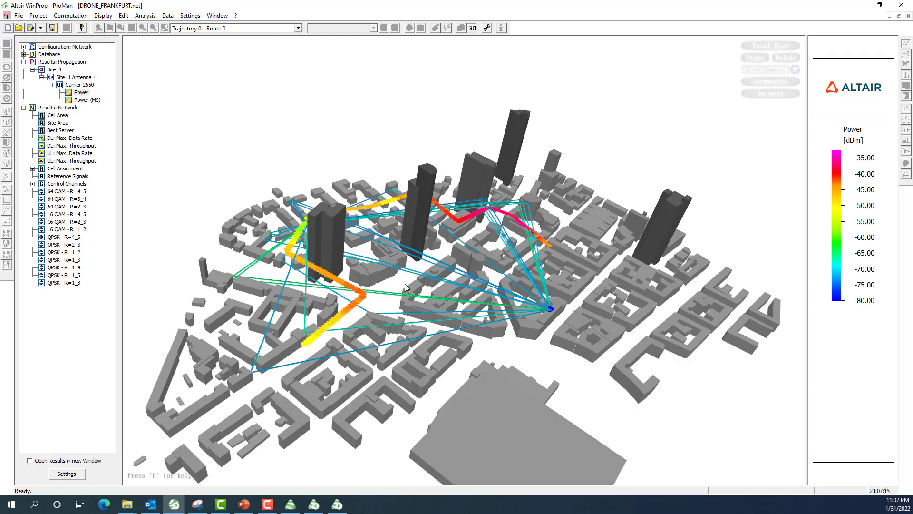
pyautogui.click(763, 93)
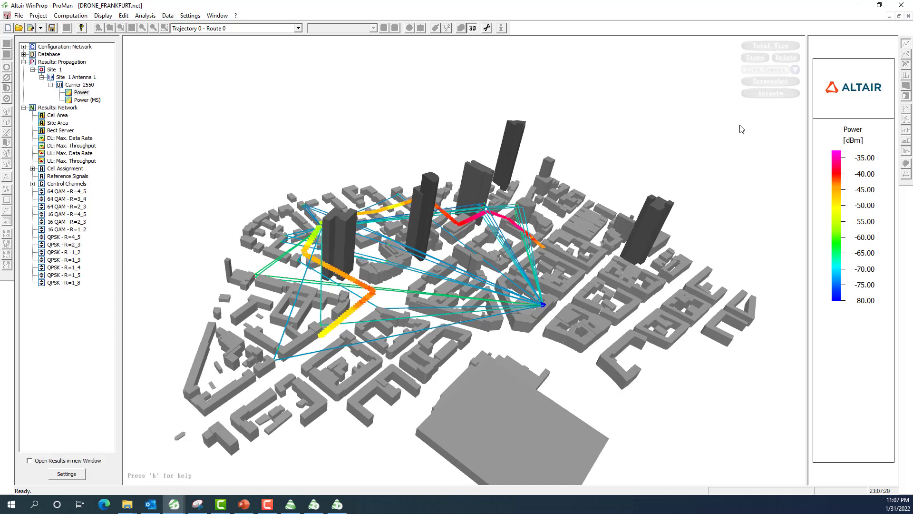
pyautogui.click(774, 94)
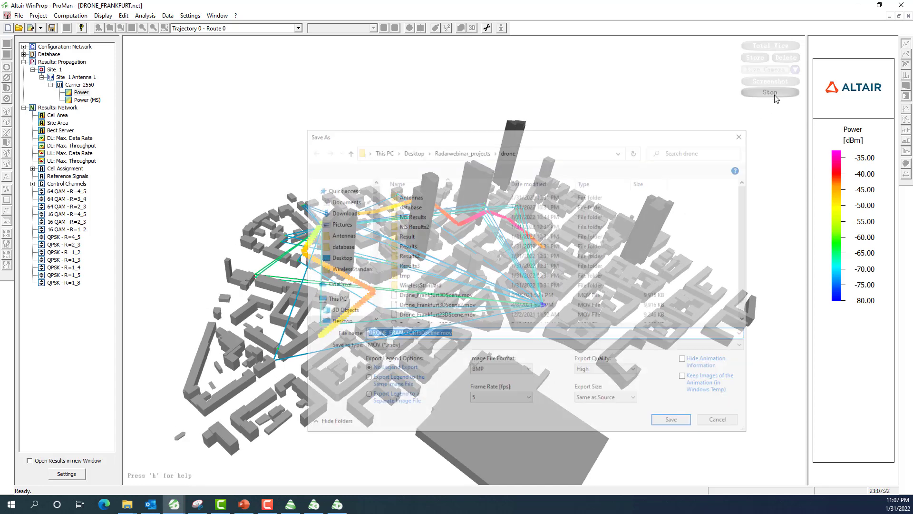
pyautogui.click(679, 423)
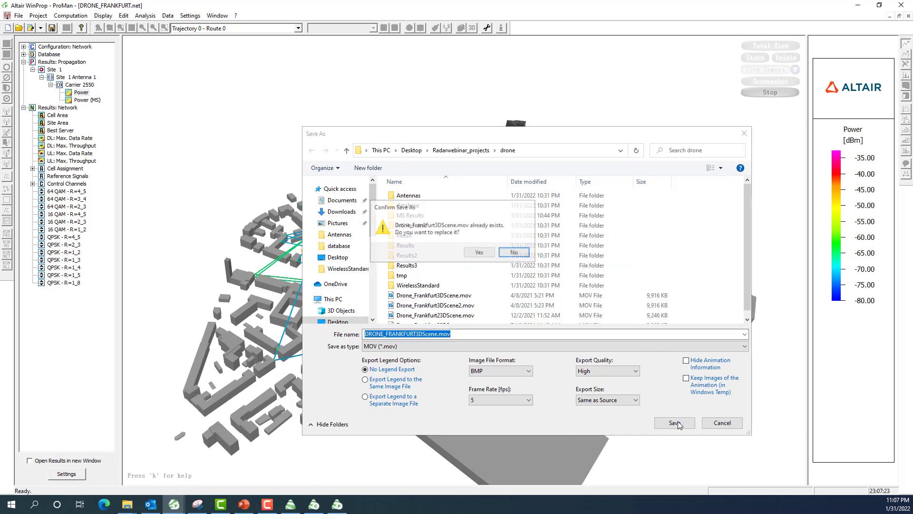
pyautogui.click(479, 252)
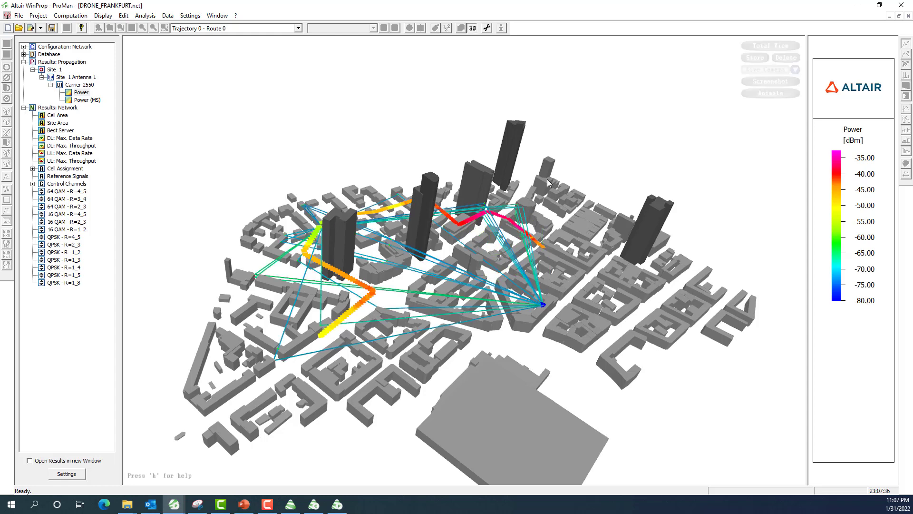
# - Replay the 3D ray-path animation, overwriting the same MOV file, and return to the 2D map of the Power result
pyautogui.click(770, 94)
pyautogui.click(676, 422)
pyautogui.click(480, 253)
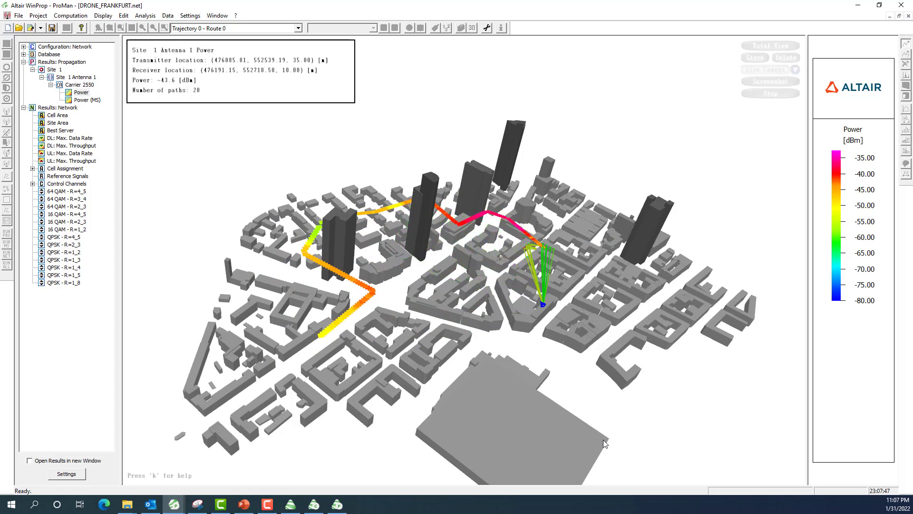
pyautogui.moveTo(691, 344)
pyautogui.mouseDown()
pyautogui.moveTo(655, 313)
pyautogui.moveTo(657, 321)
pyautogui.mouseUp()
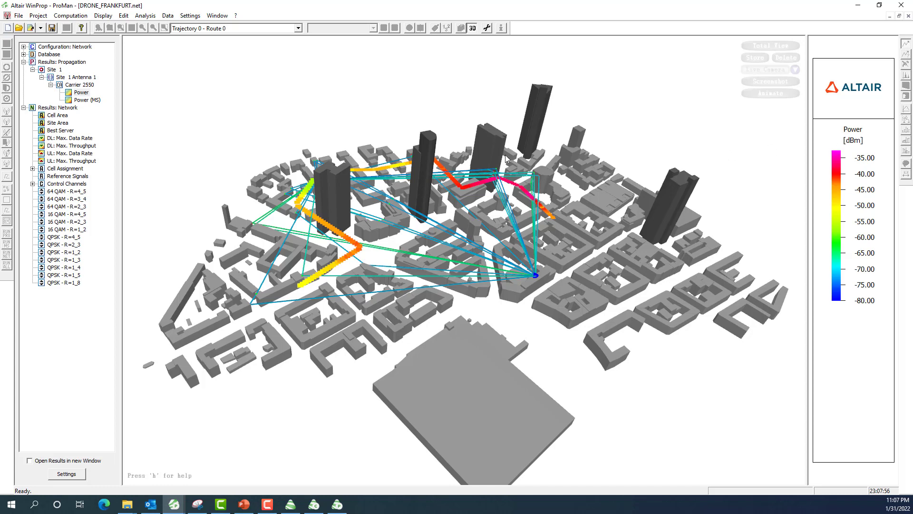
pyautogui.click(473, 29)
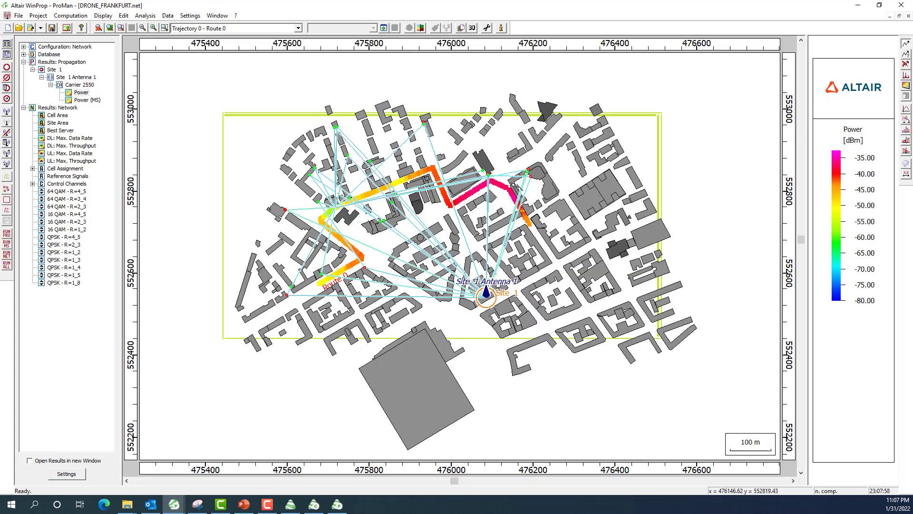